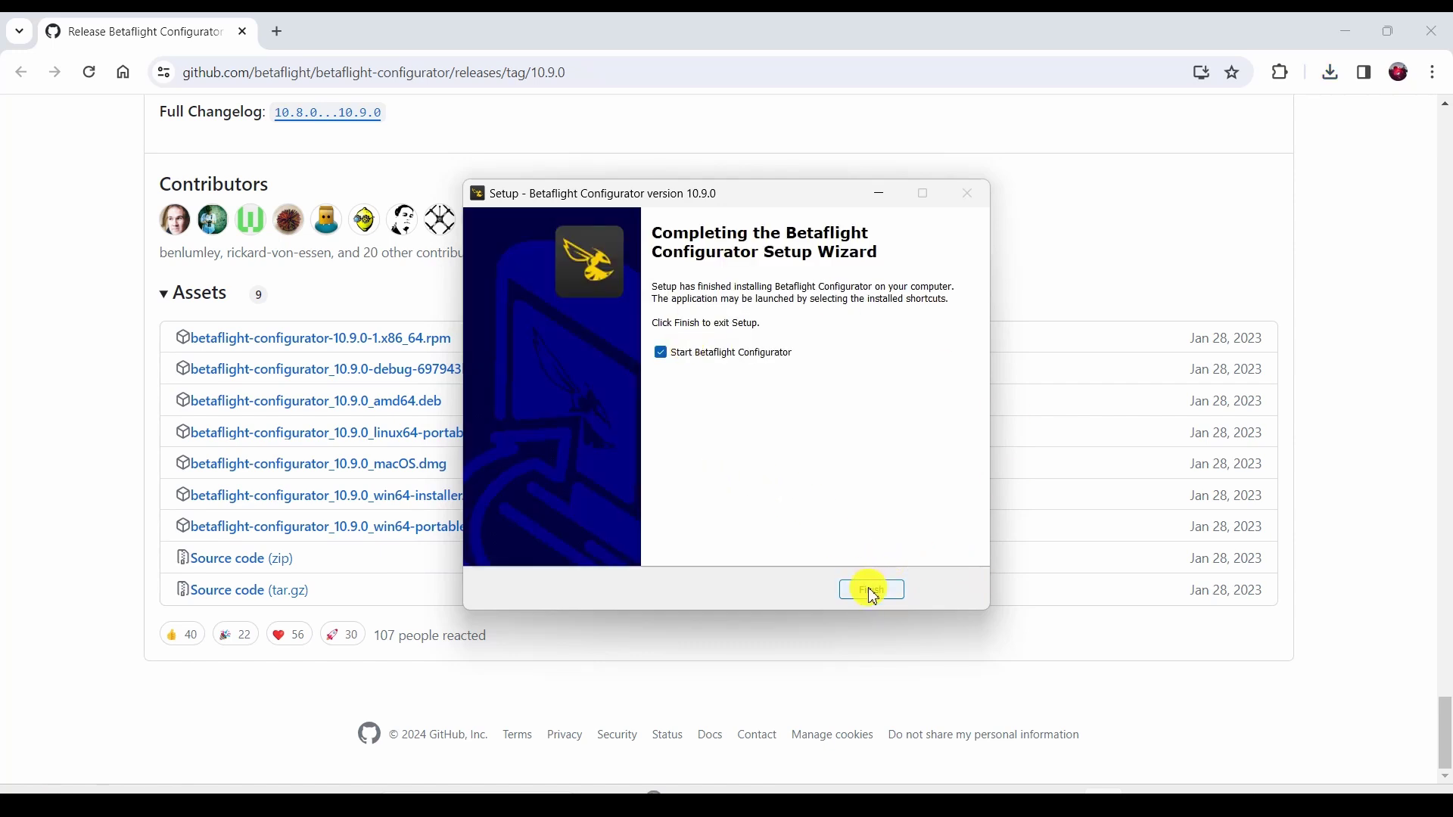
Finish the Betaflight Configurator setup with its launch option enabled, and calibrate the connected board's accelerometer.
left_click(872, 590)
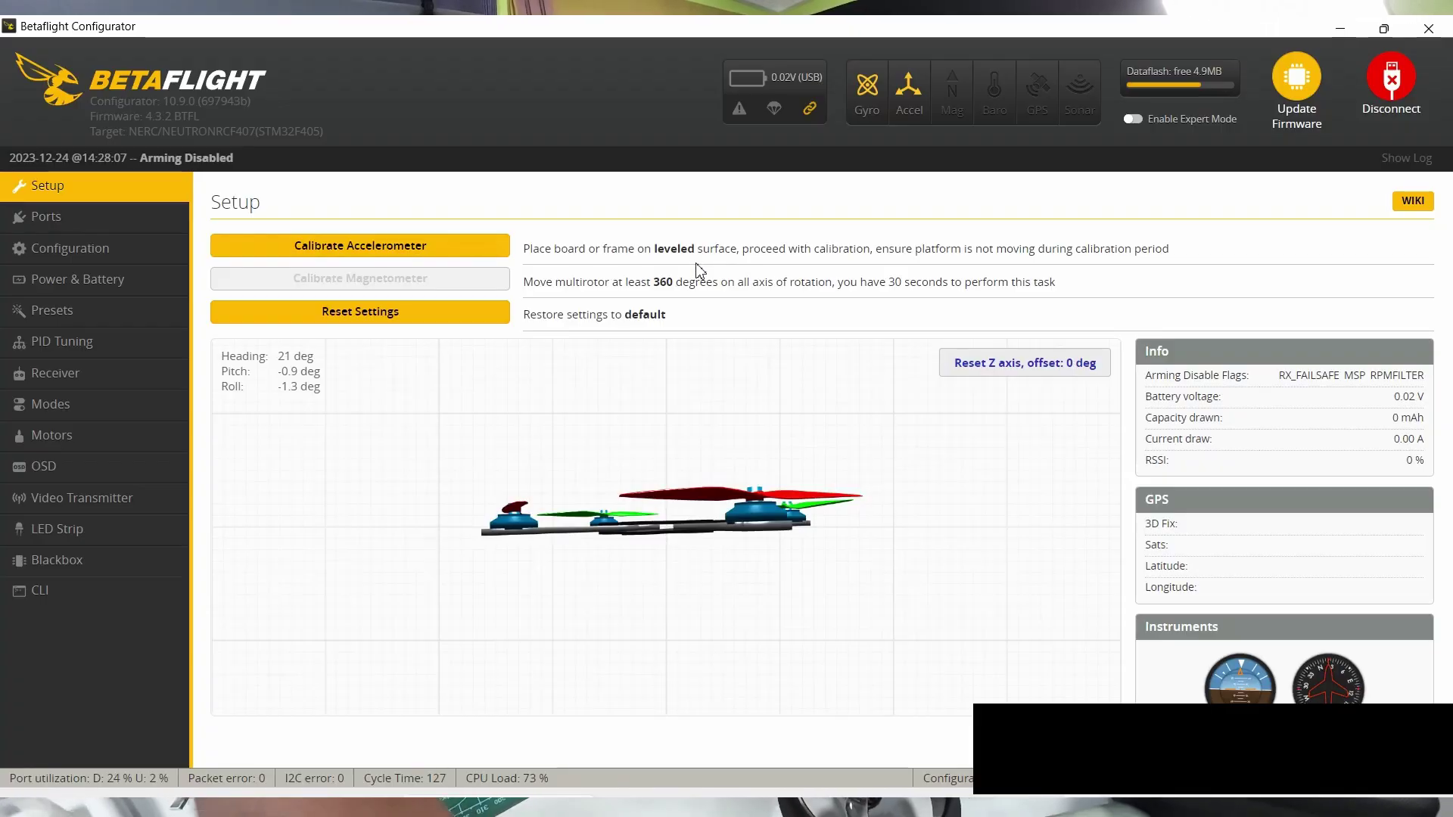
left_click(433, 247)
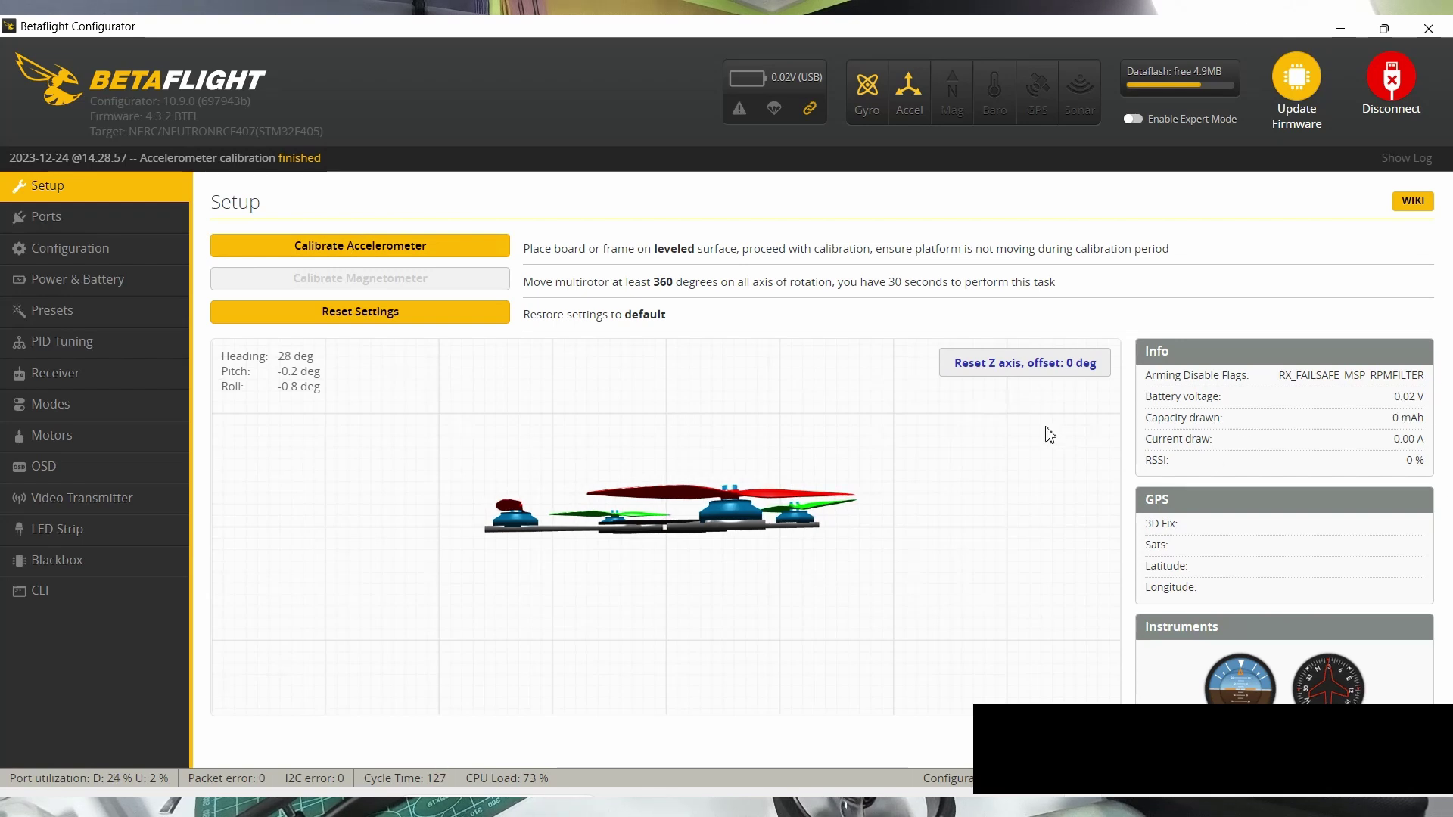
Read the explanations of the arming disable flags RX_FAILSAFE, MSP and RPMFILTER in the setup info.
mouse_move(1224, 381)
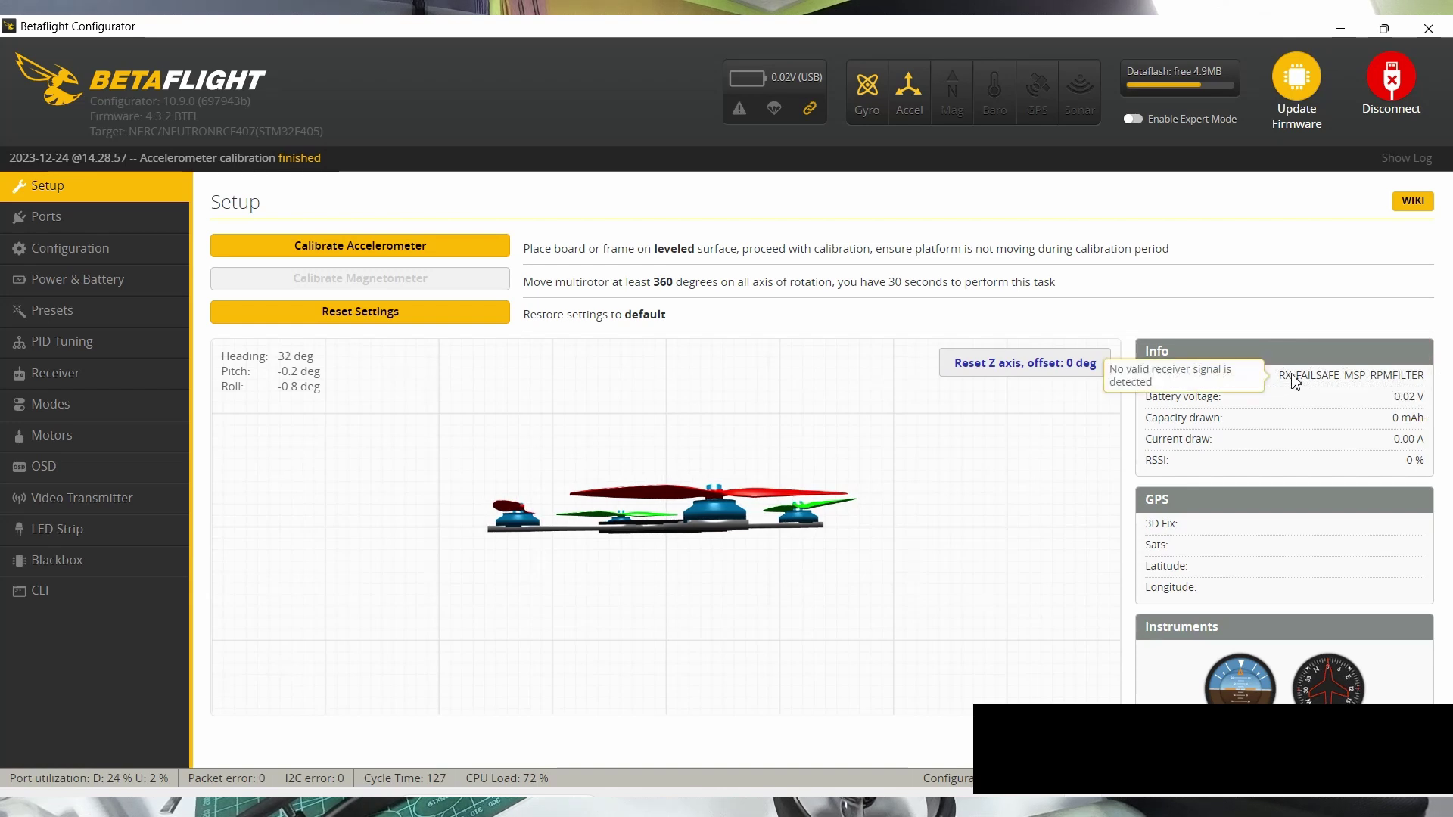
mouse_move(1419, 373)
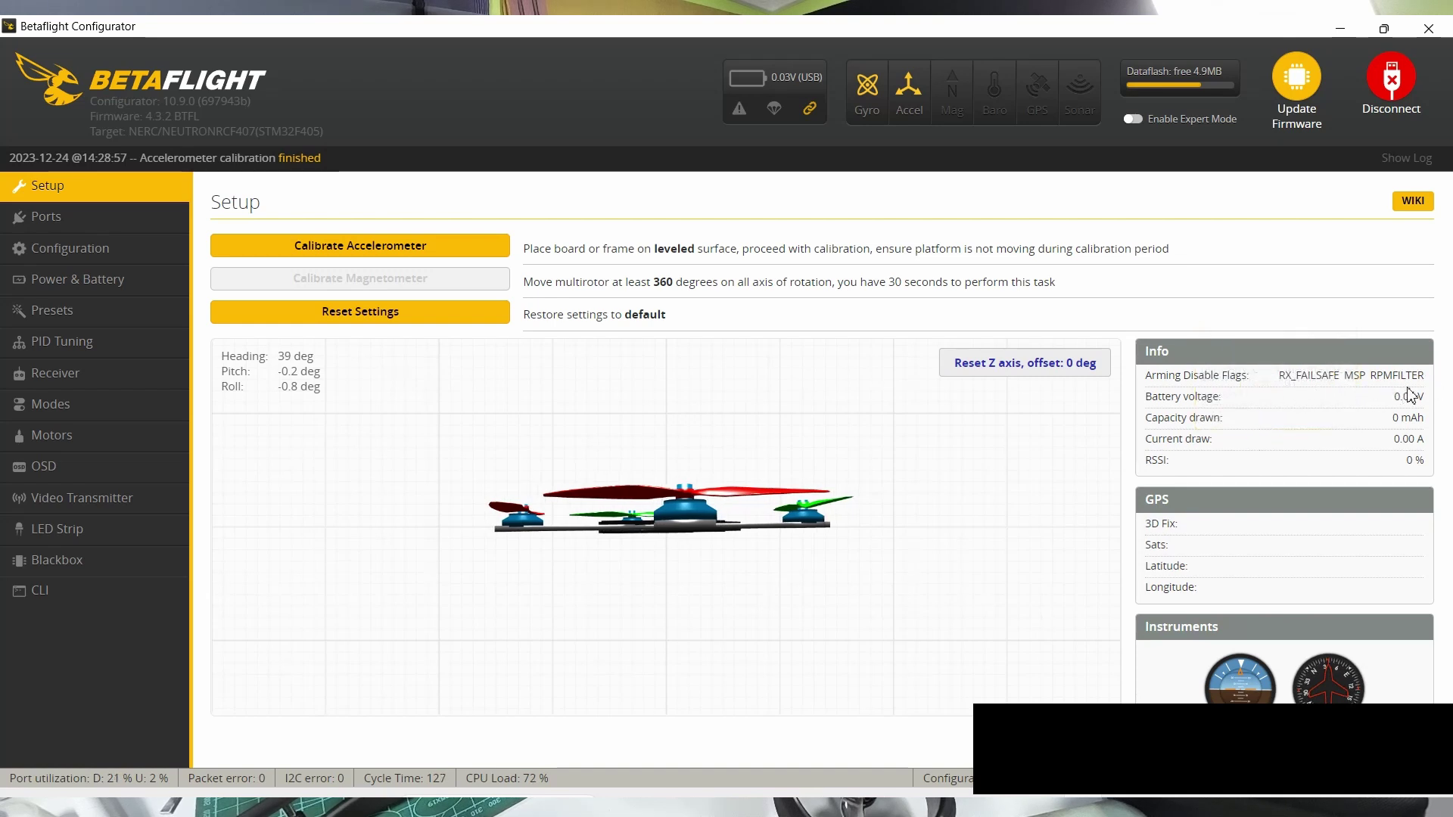
mouse_move(1320, 385)
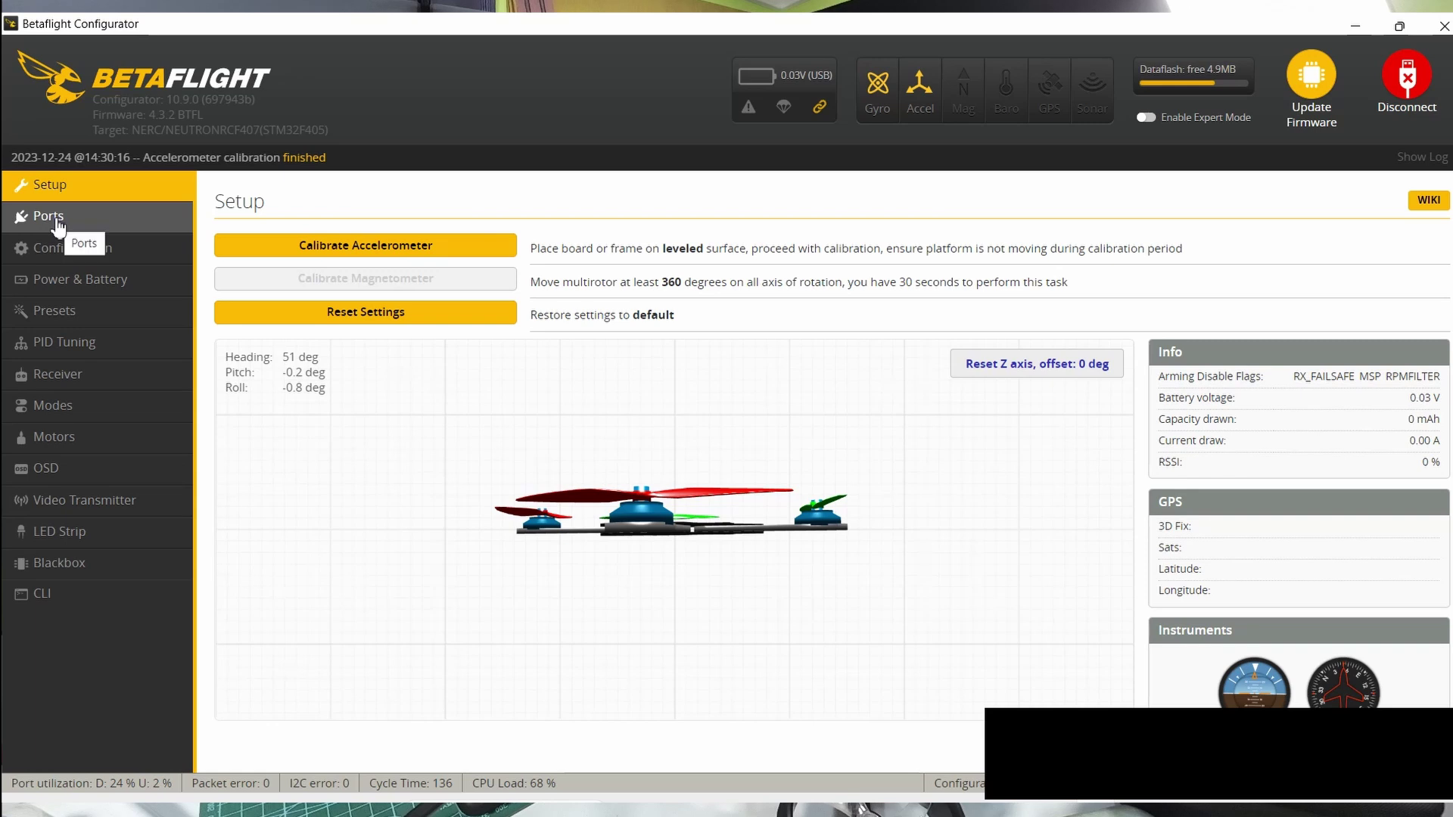
On the Ports page, assign VTX (TBS SmartAudio) as the UART1 peripheral and GPS as the UART4 sensor input.
left_click(57, 220)
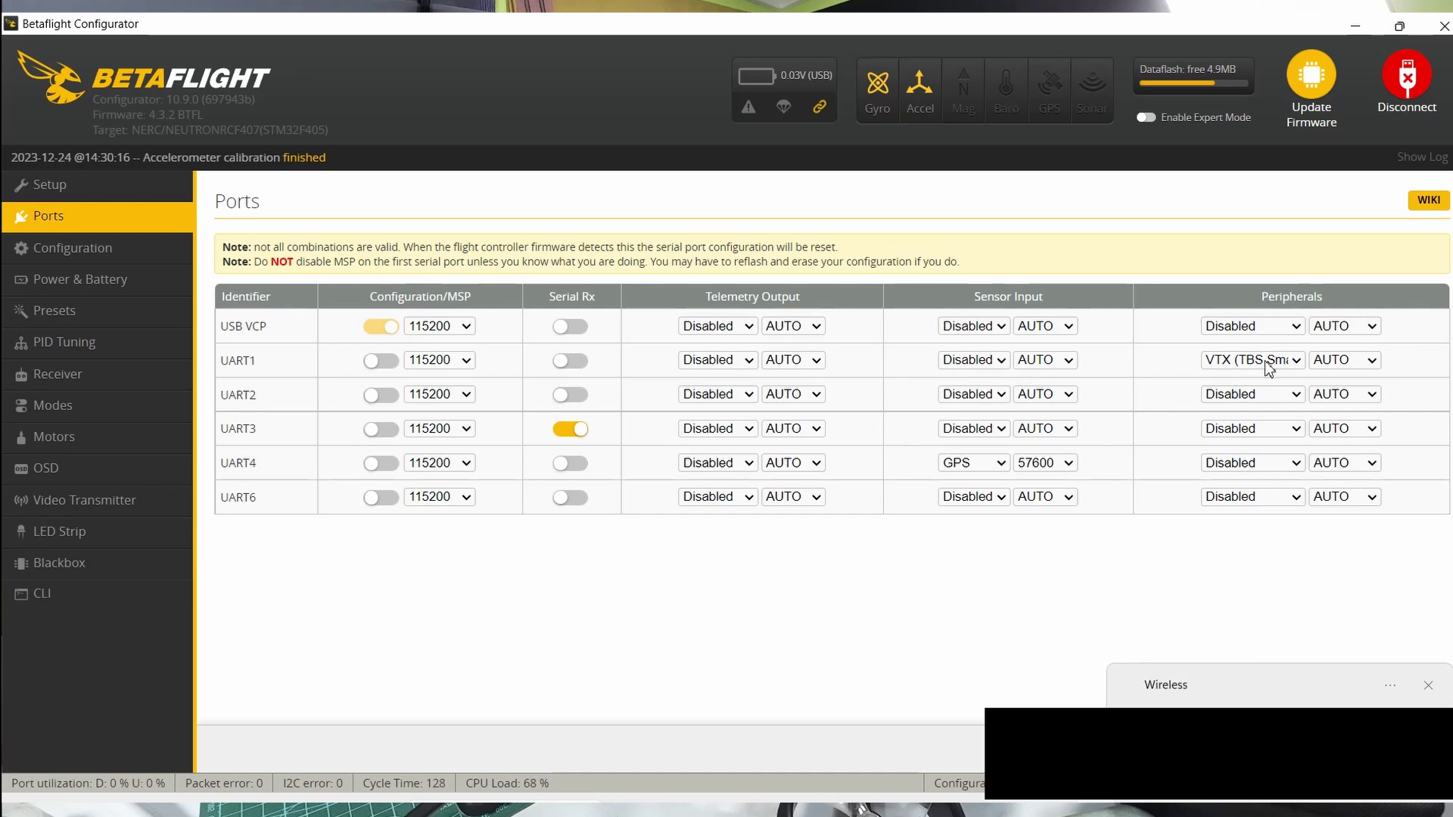
left_click(1269, 368)
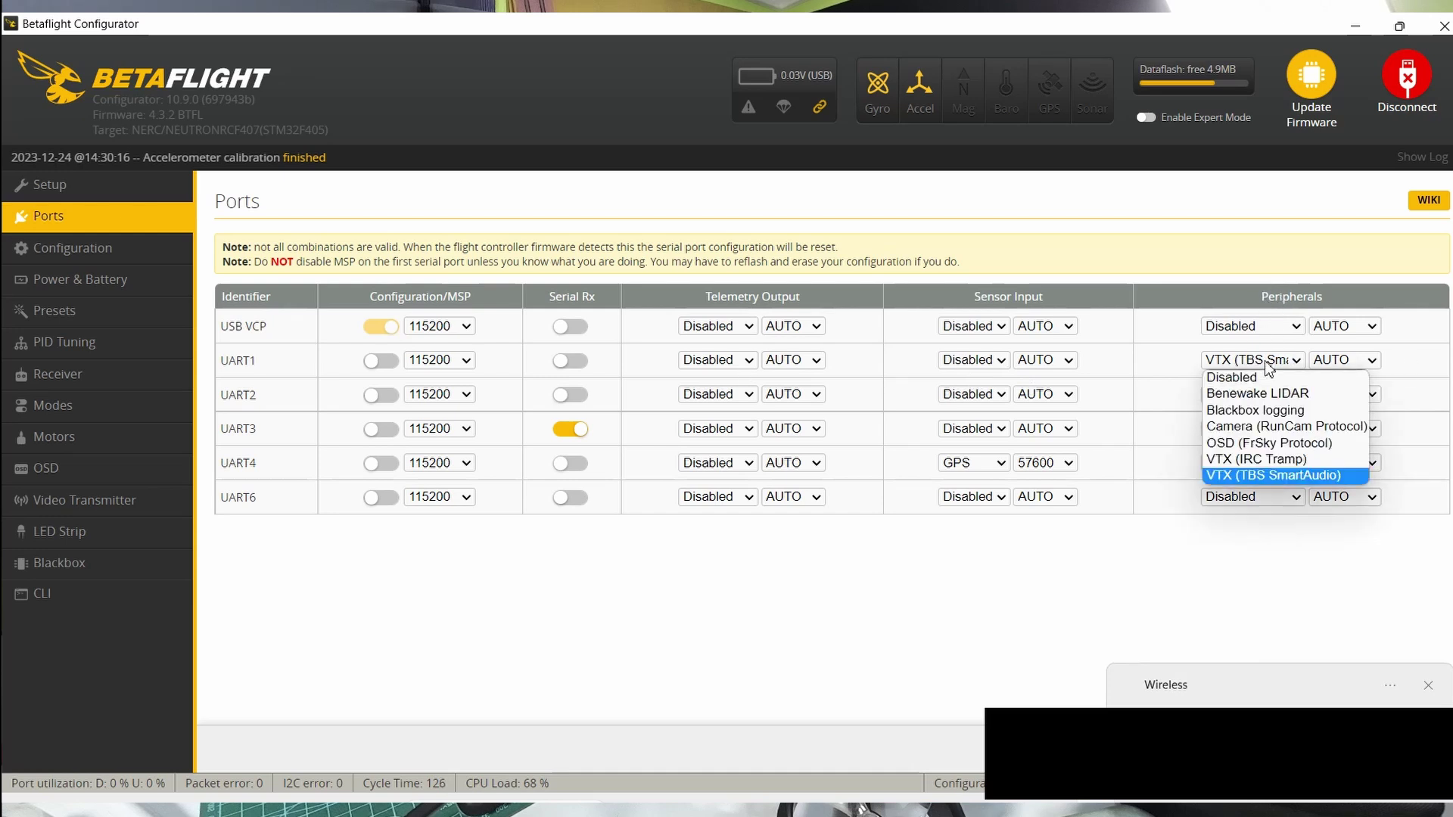
left_click(1285, 476)
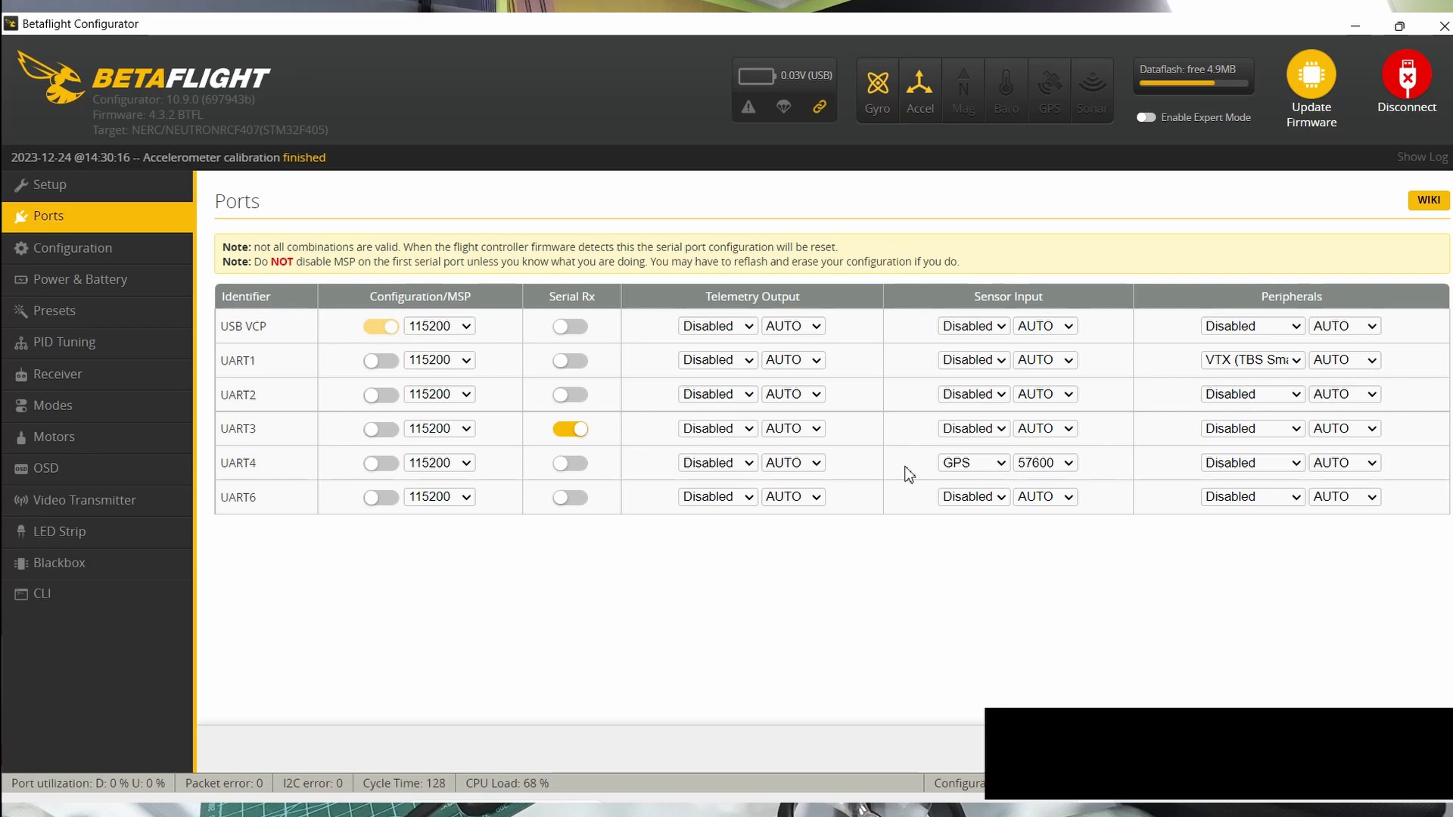
left_click(970, 469)
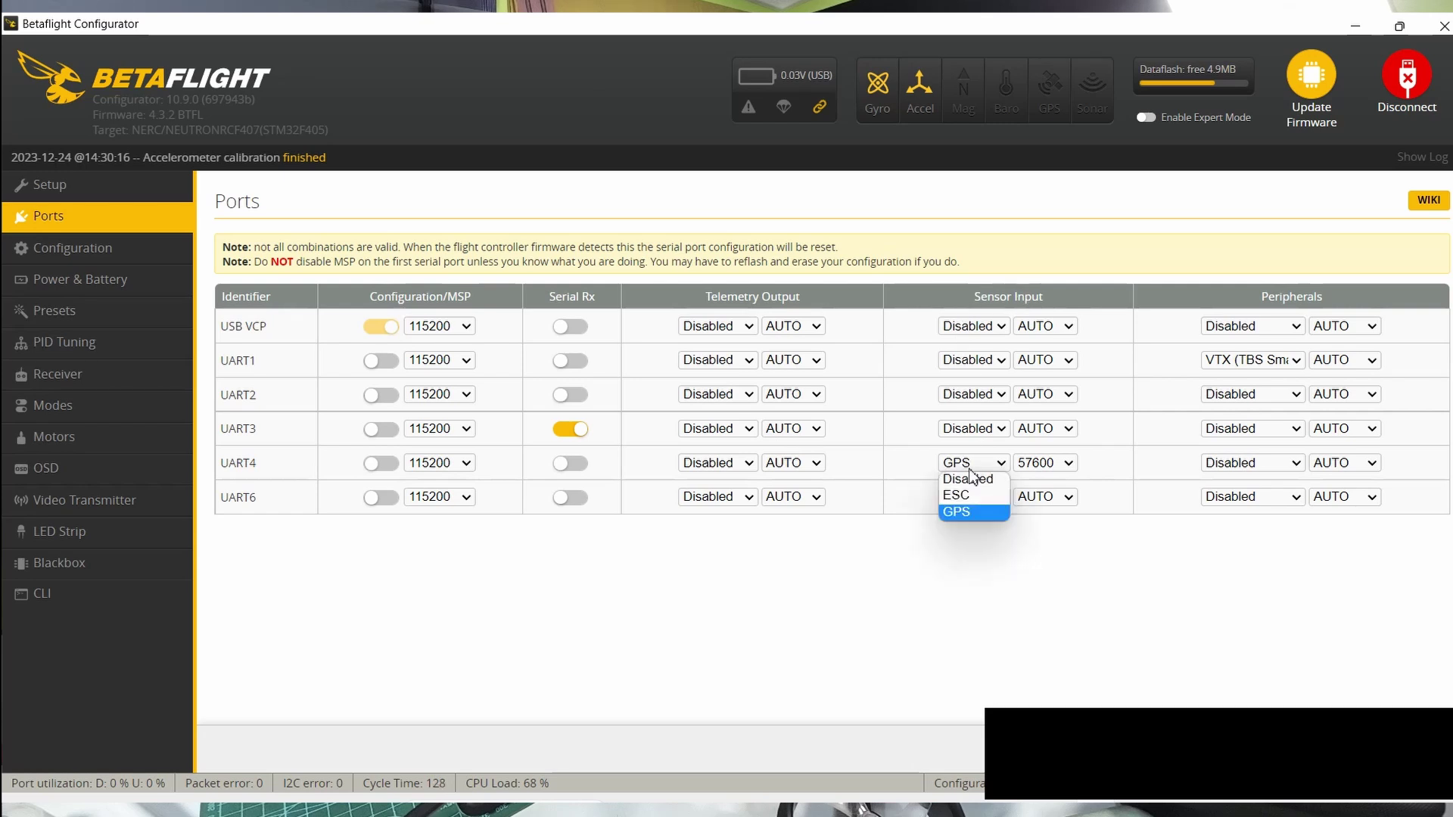
left_click(989, 511)
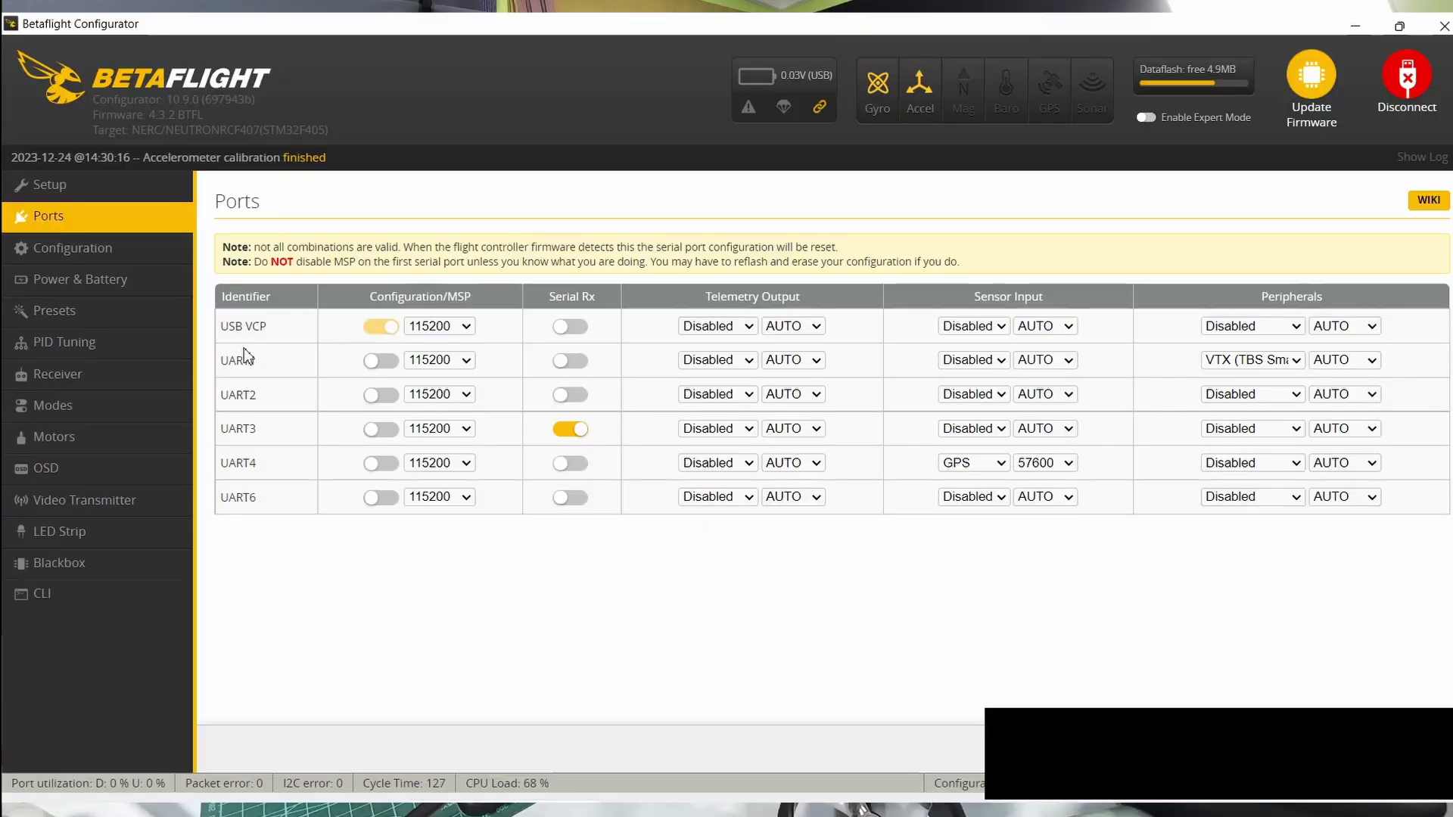
left_click(984, 363)
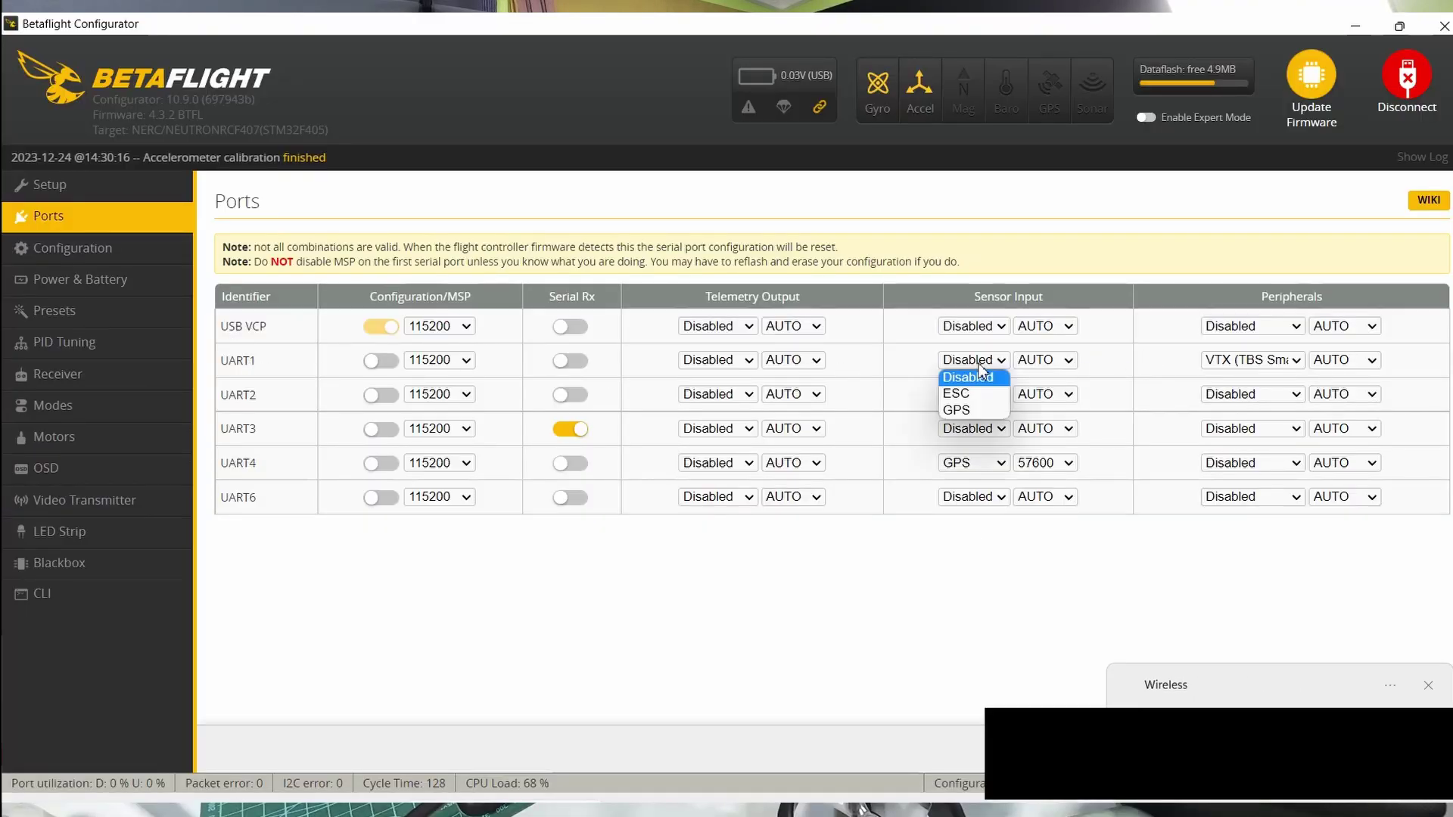
left_click(983, 522)
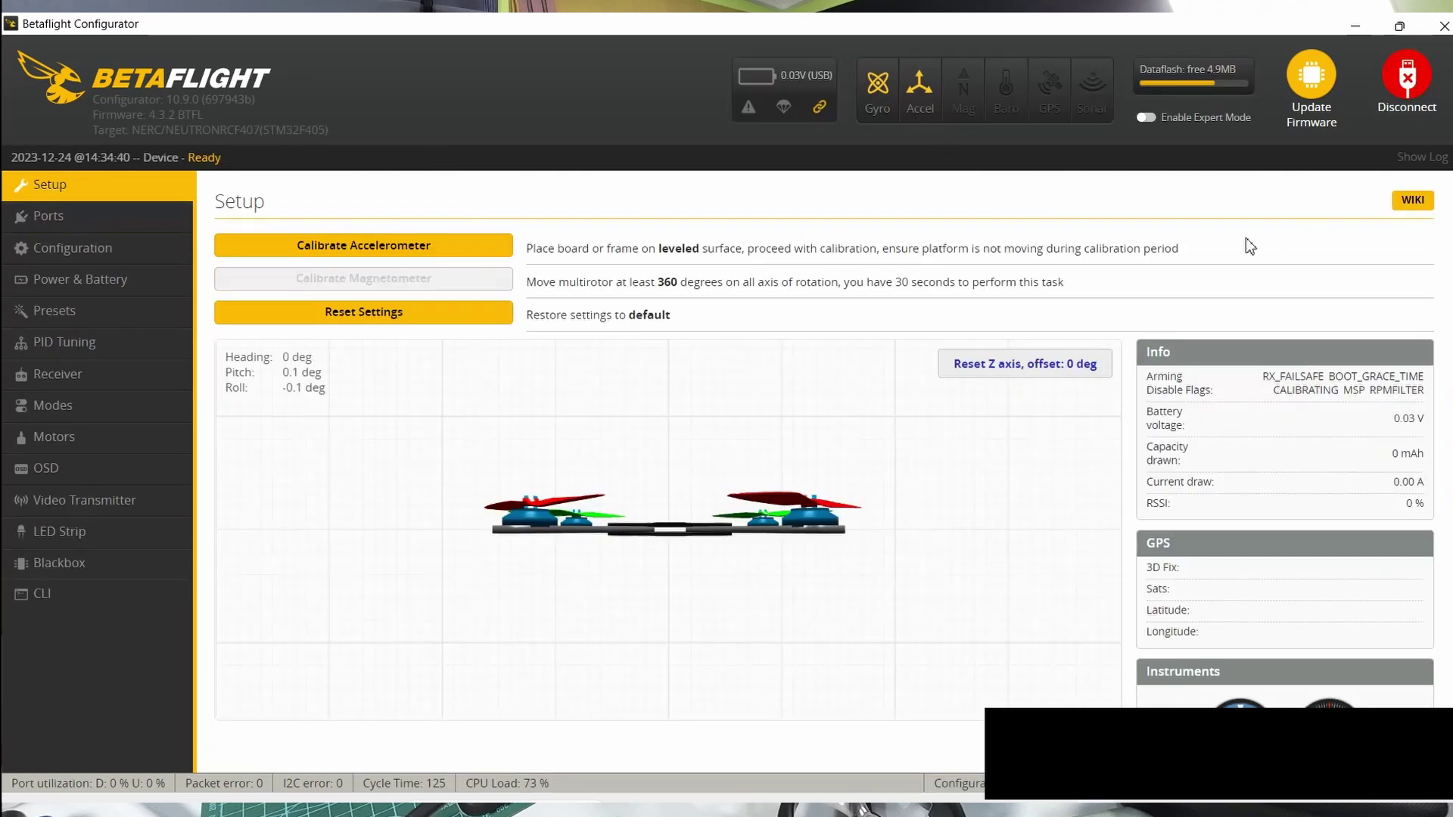
Enable the barometer in the flight controller's system configuration.
left_click(76, 215)
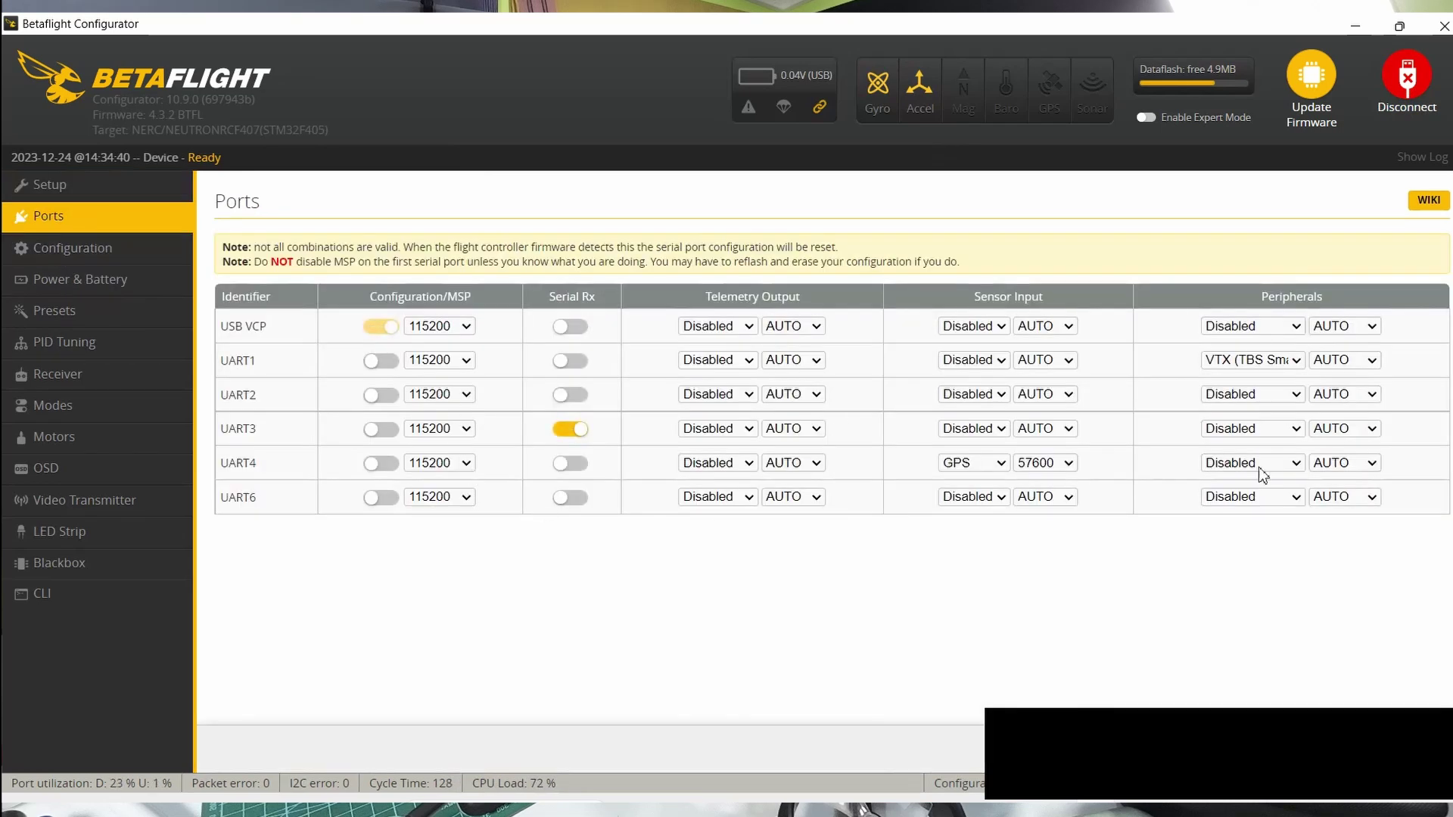
left_click(147, 250)
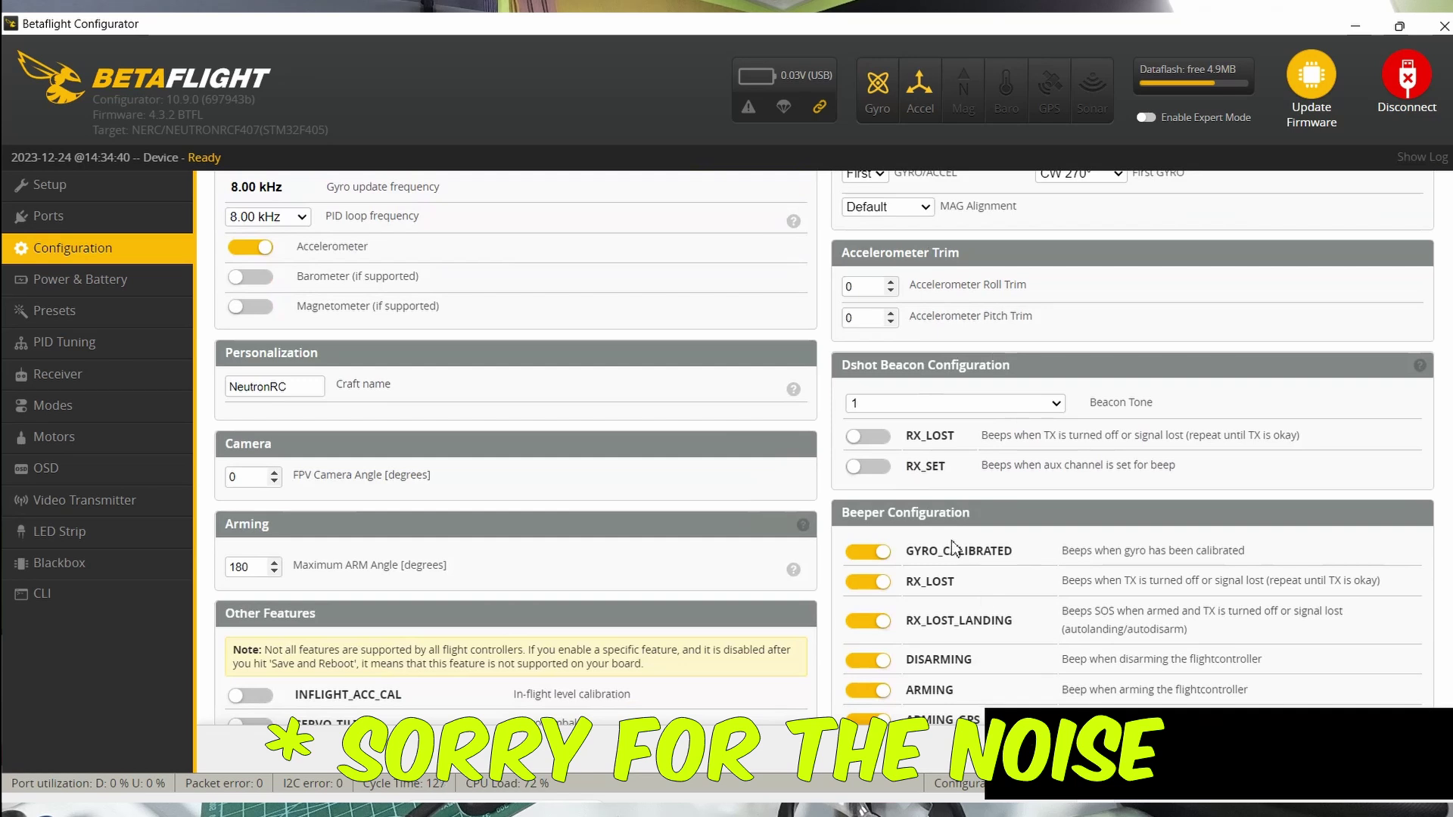
scroll(953, 546, "down", 3)
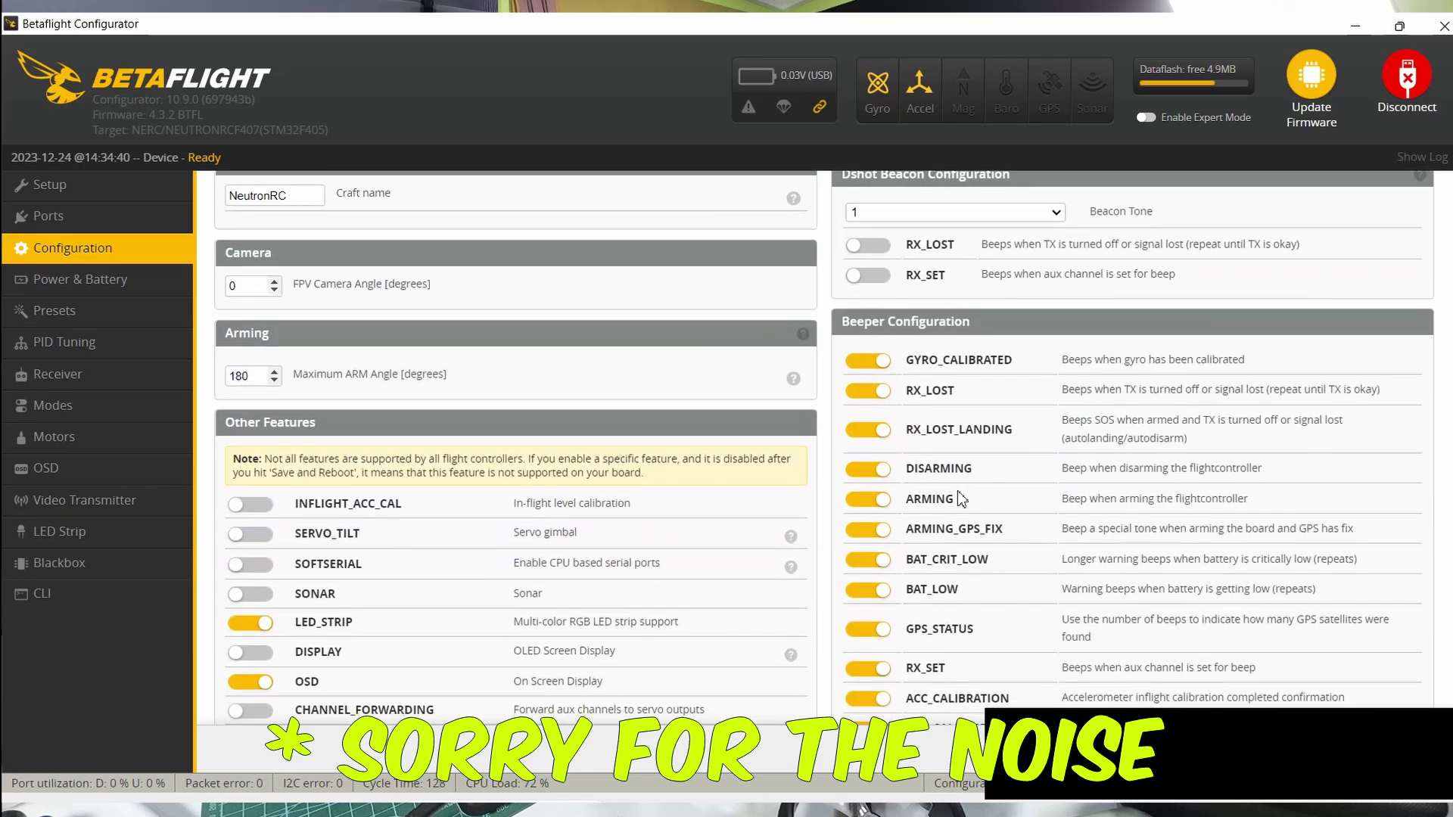
scroll(875, 450, "up", 6)
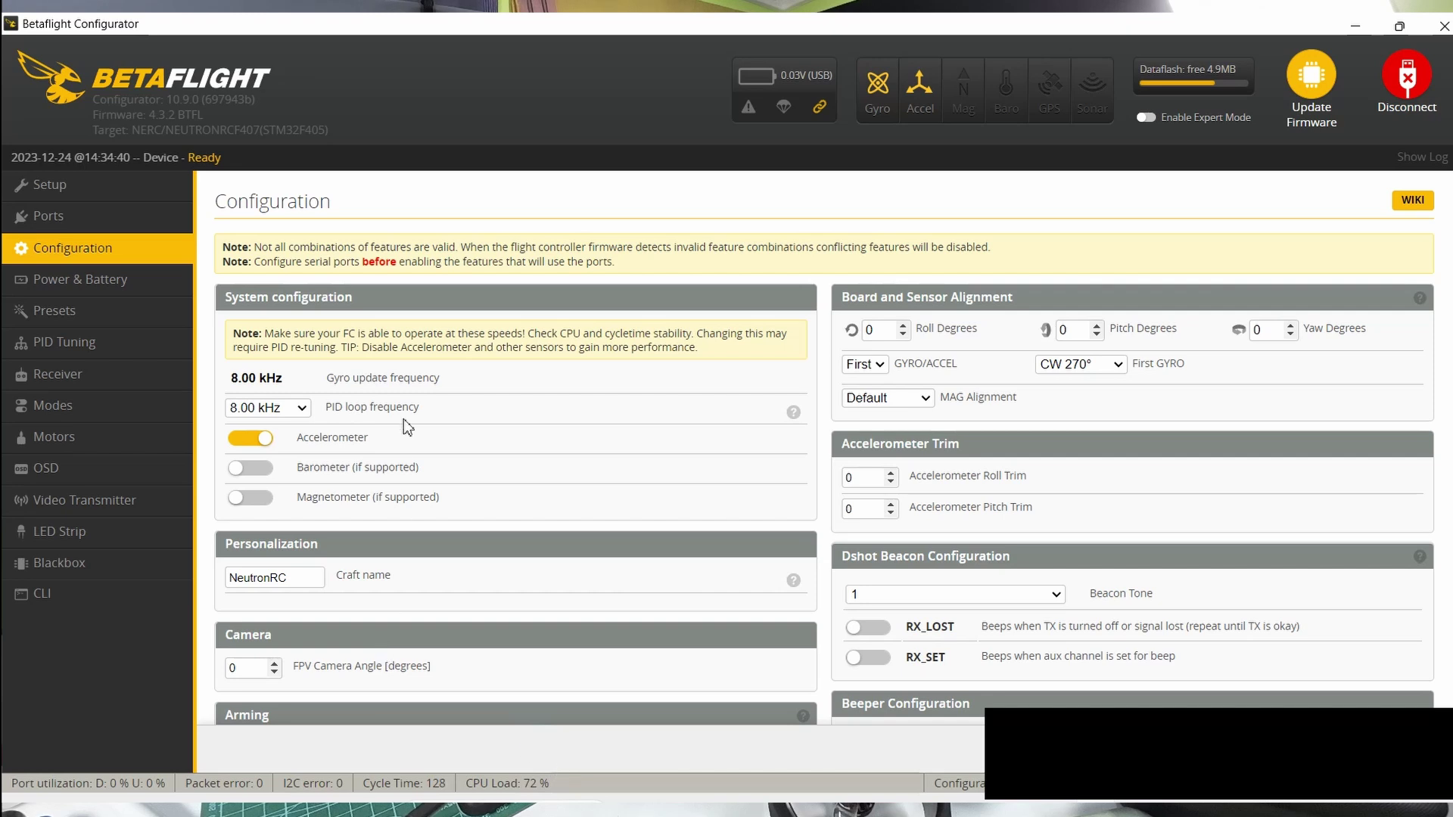
scroll(495, 619, "down", 1)
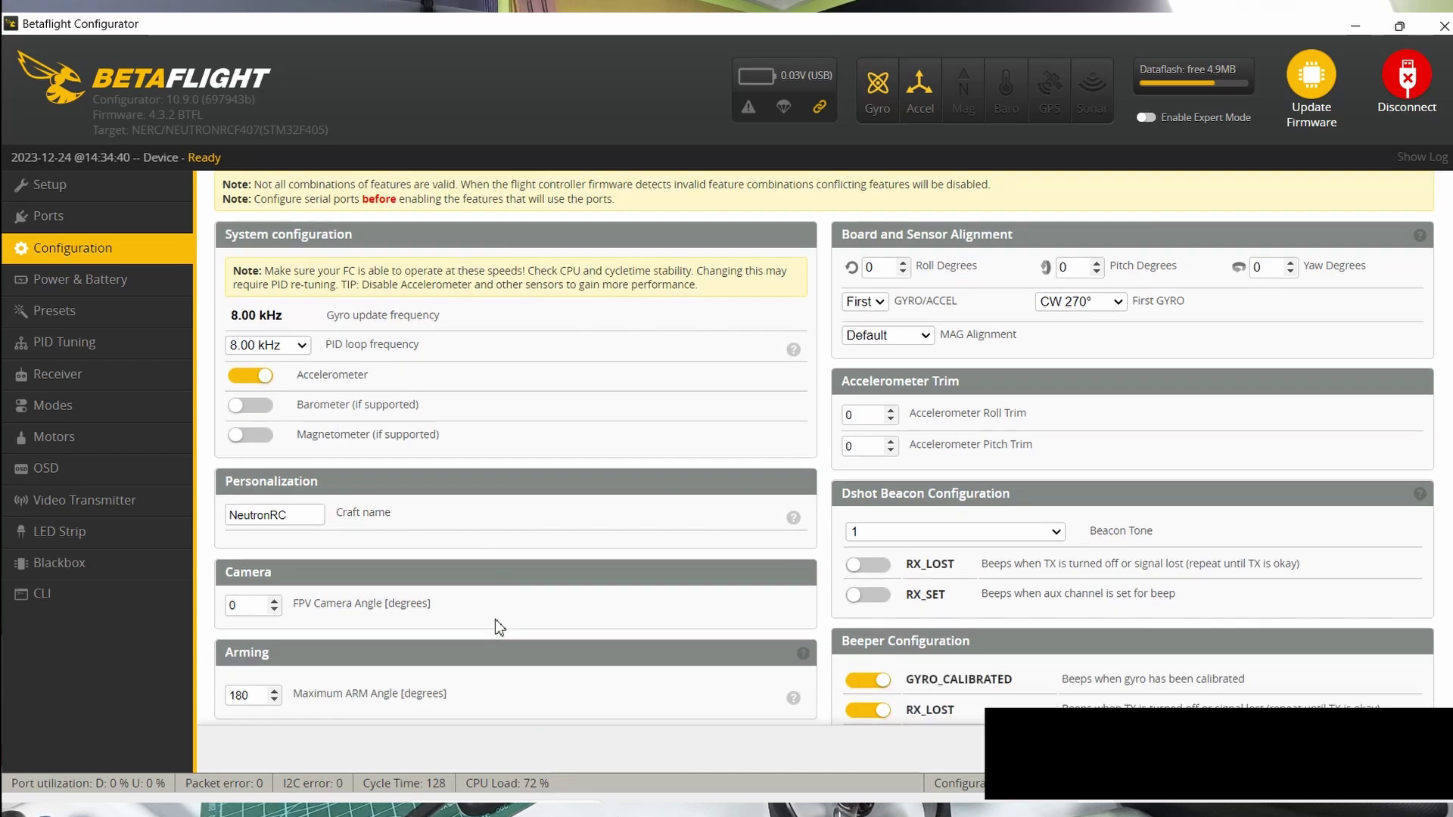
left_click(268, 382)
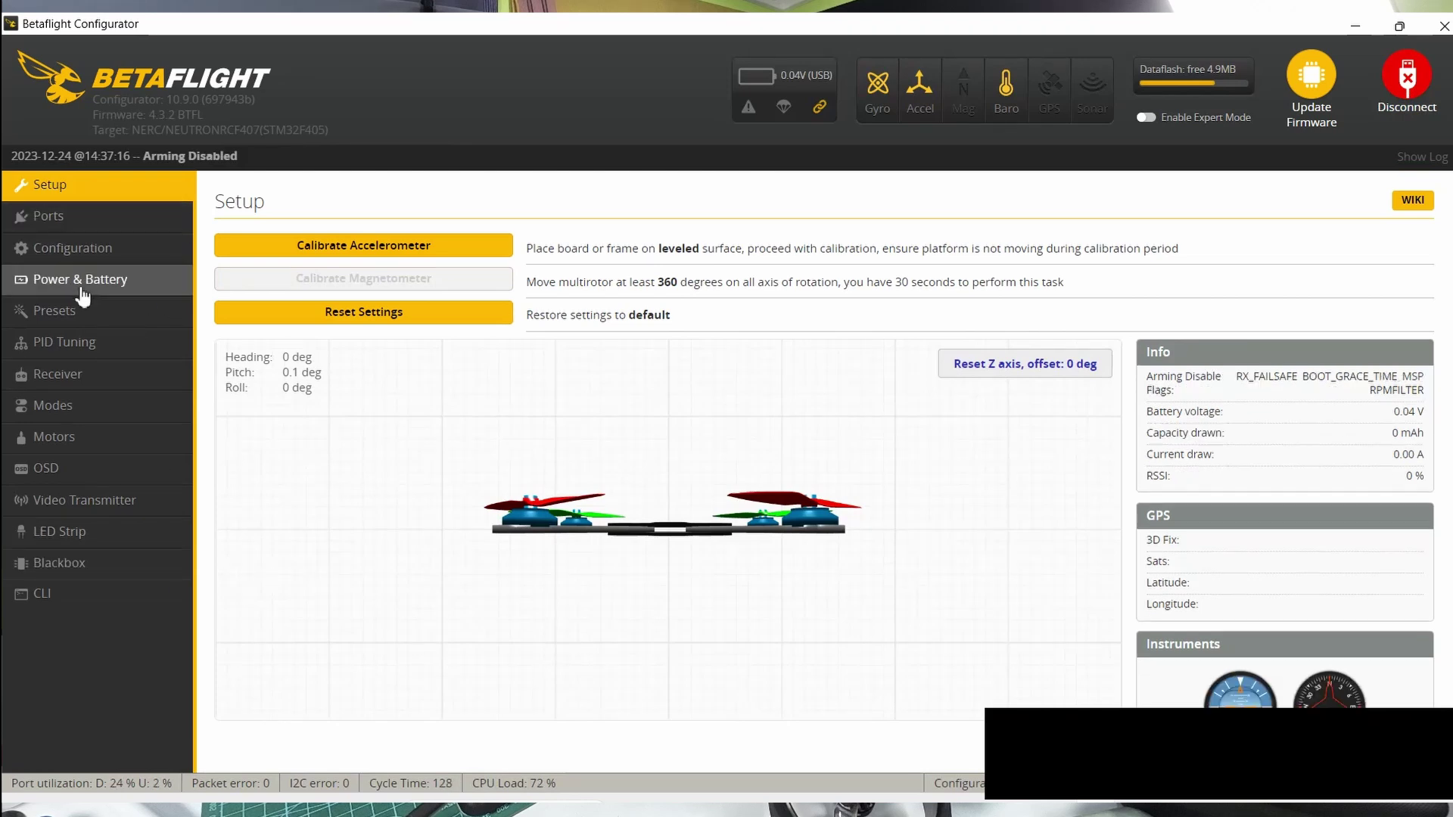
In the configuration, set the maximum ARM angle to 35 degrees and turn off the LED_STRIP feature.
left_click(82, 249)
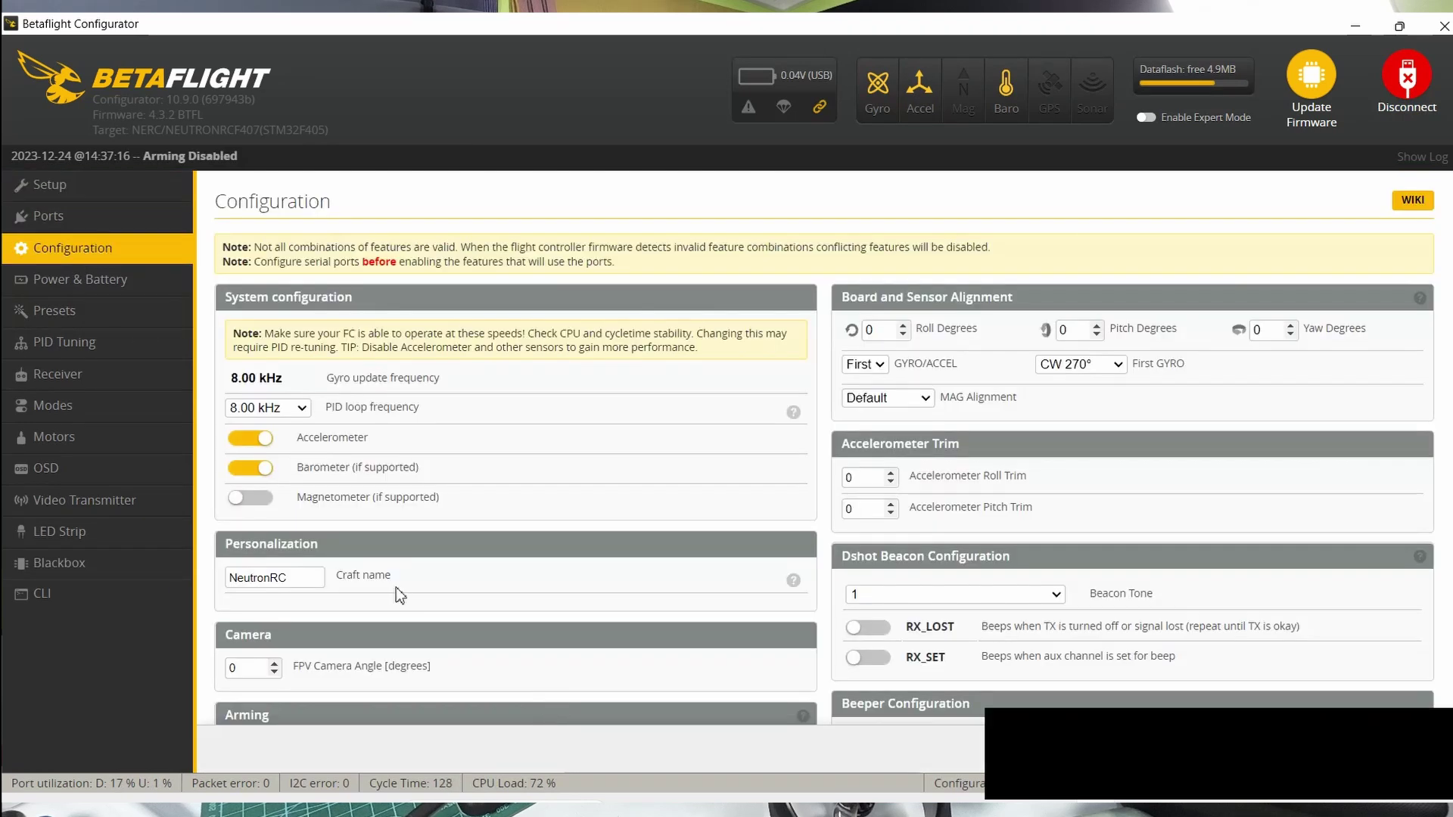
scroll(666, 499, "down", 3)
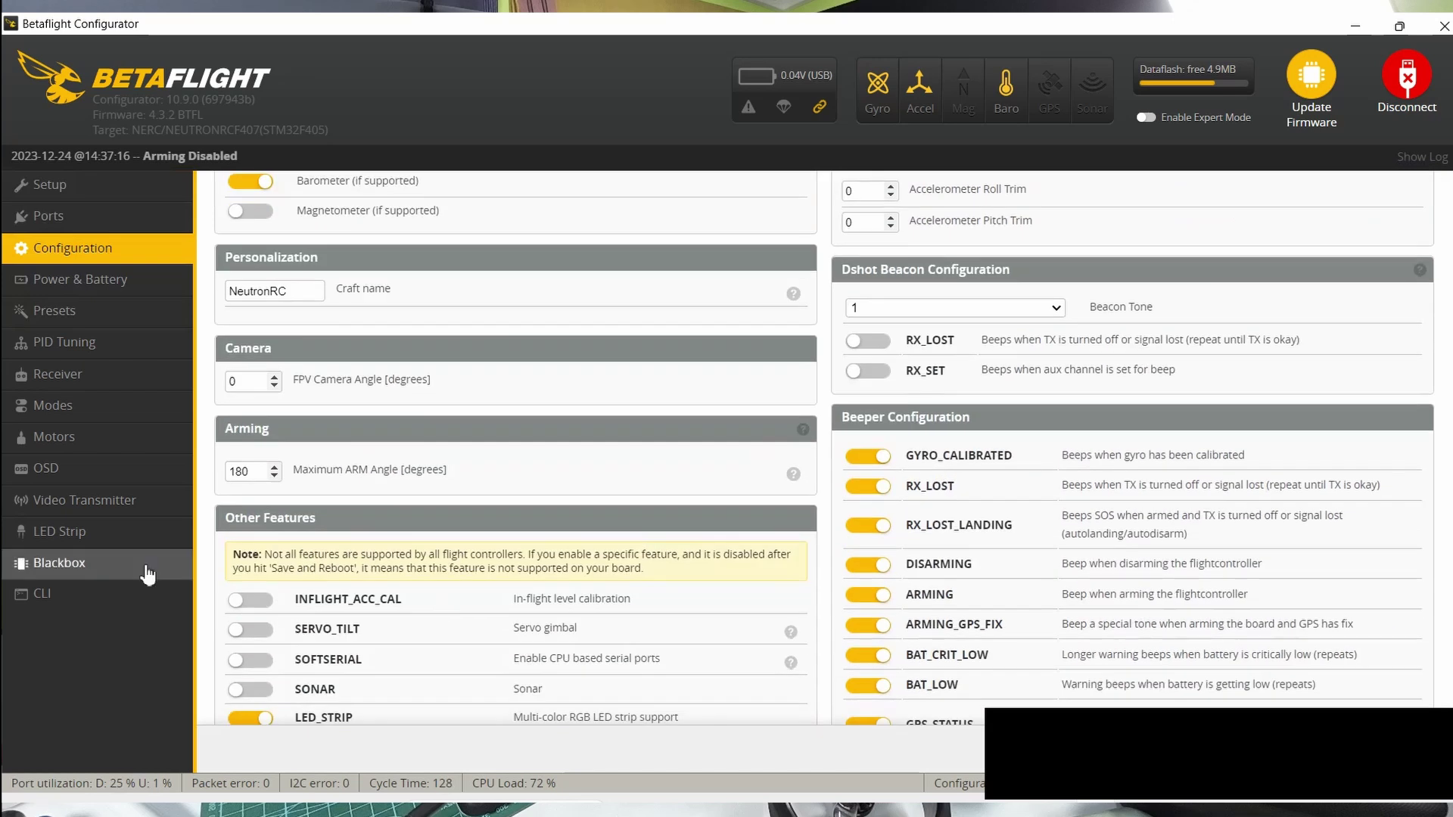
scroll(348, 450, "up", 1)
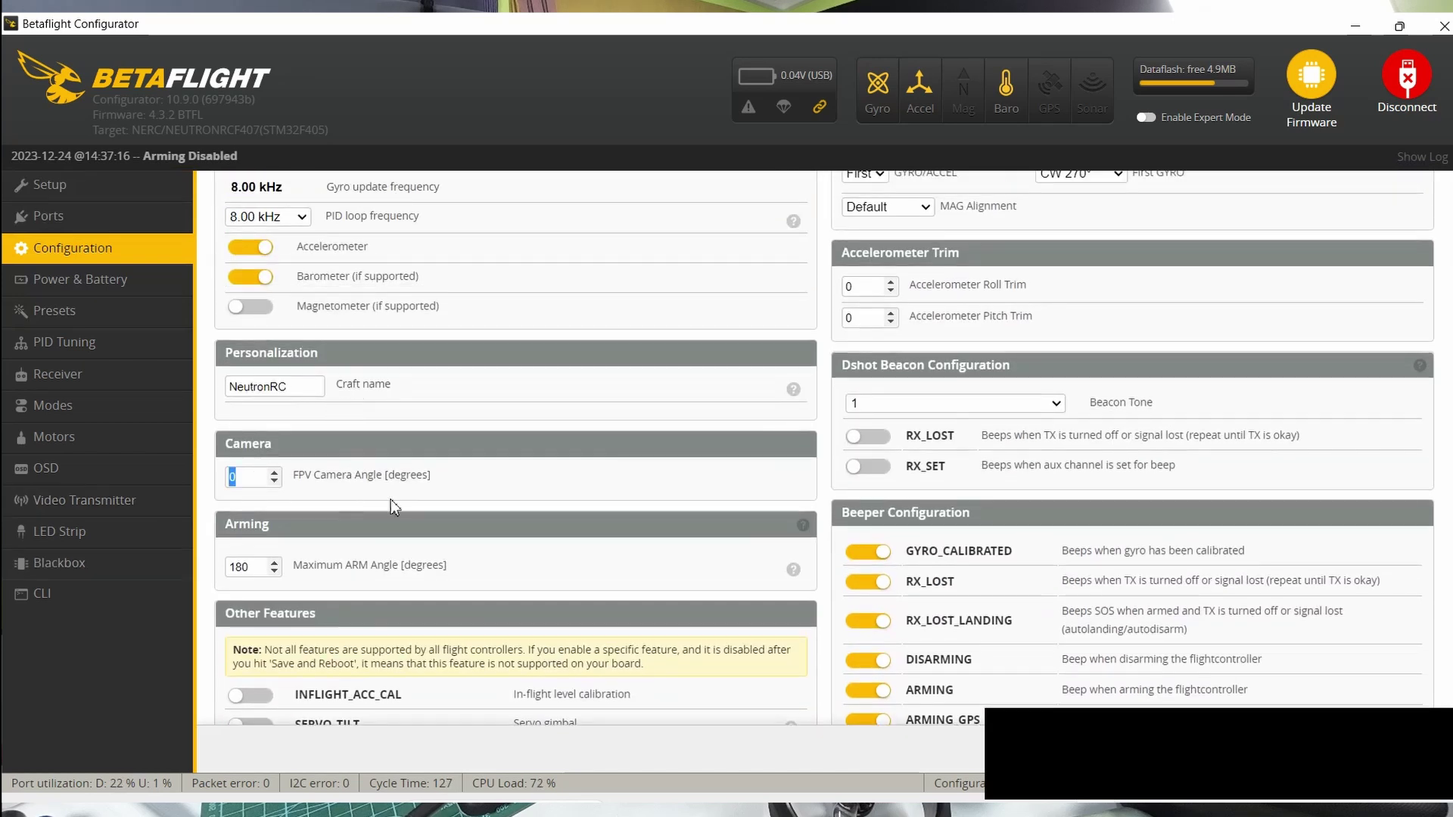
scroll(330, 579, "down", 1)
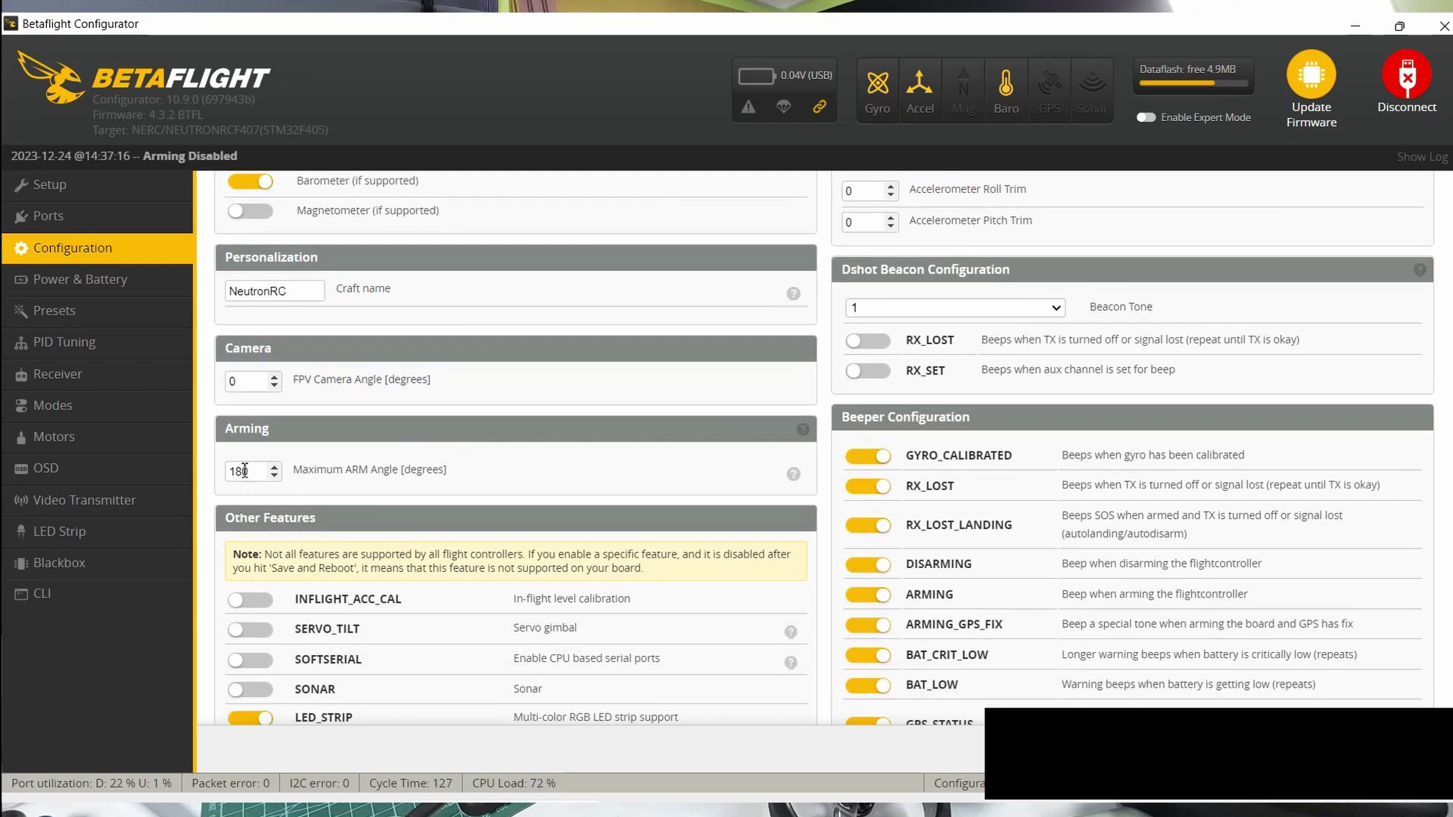
left_click_drag(245, 477, 225, 494)
left_click(250, 488)
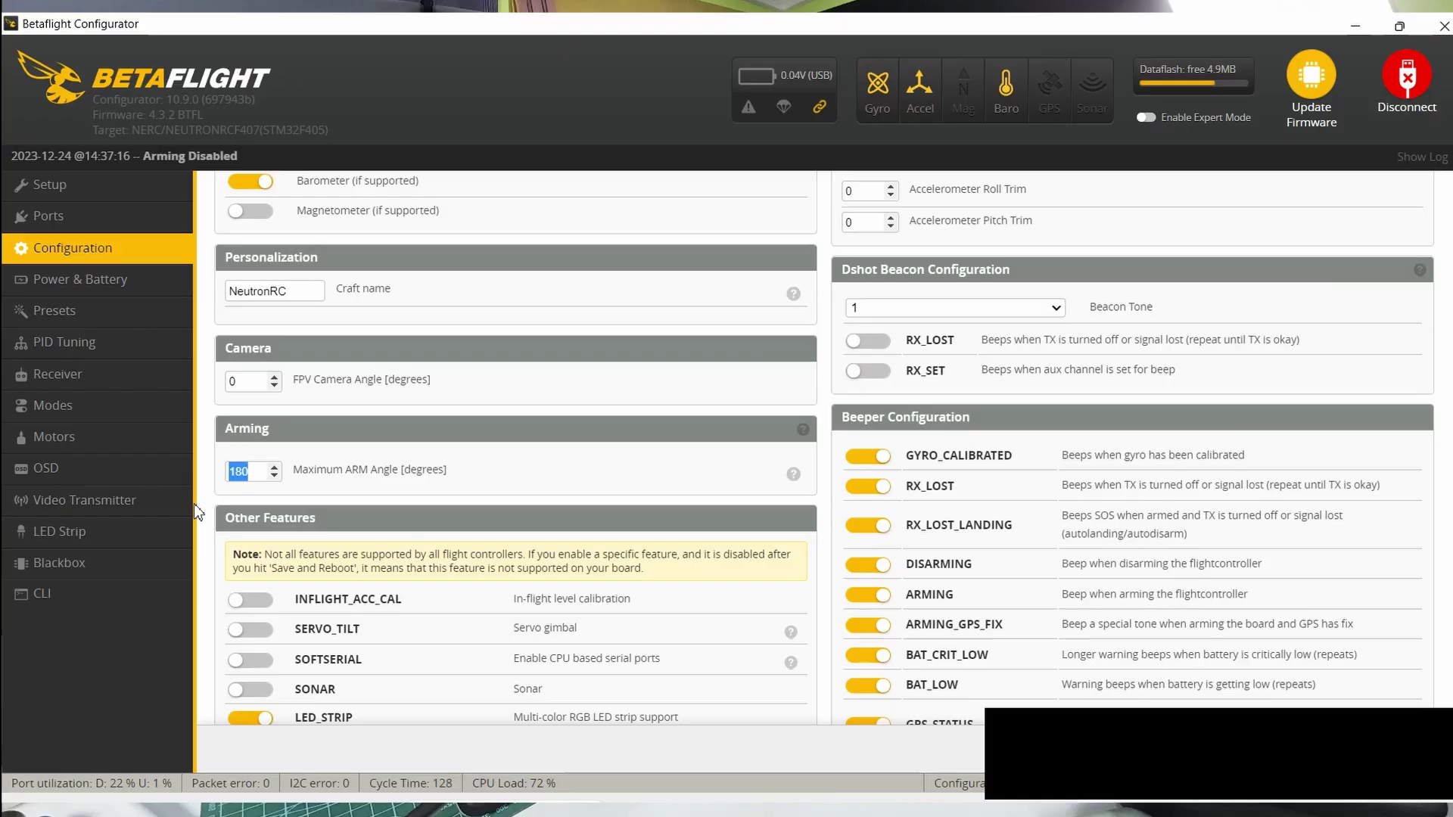
type("35")
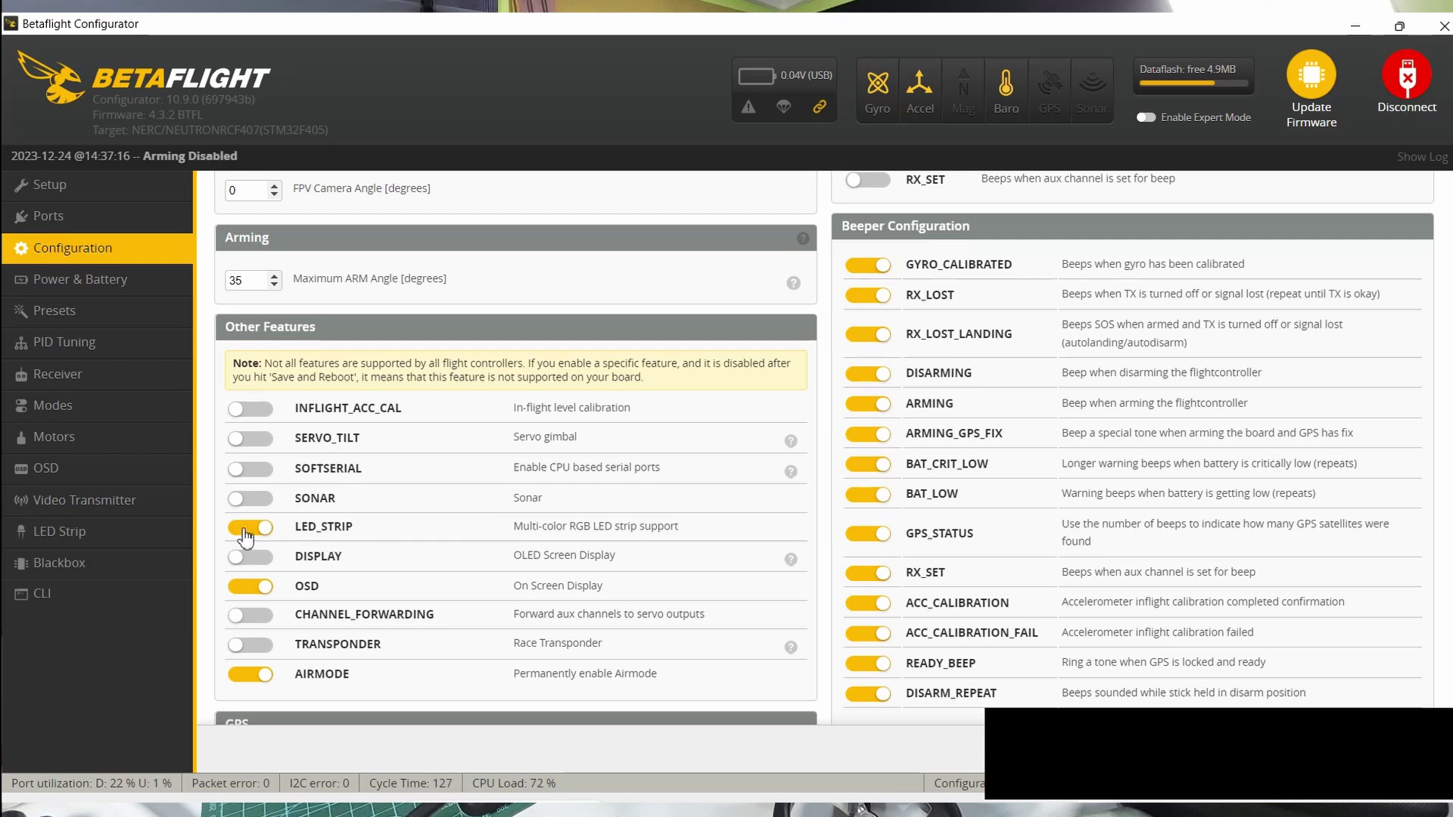
left_click(332, 529)
Configure GPS with the UBLOX protocol, Set Home Point Once enabled and Auto-detect ground assistance, and save the configuration.
scroll(386, 525, "down", 2)
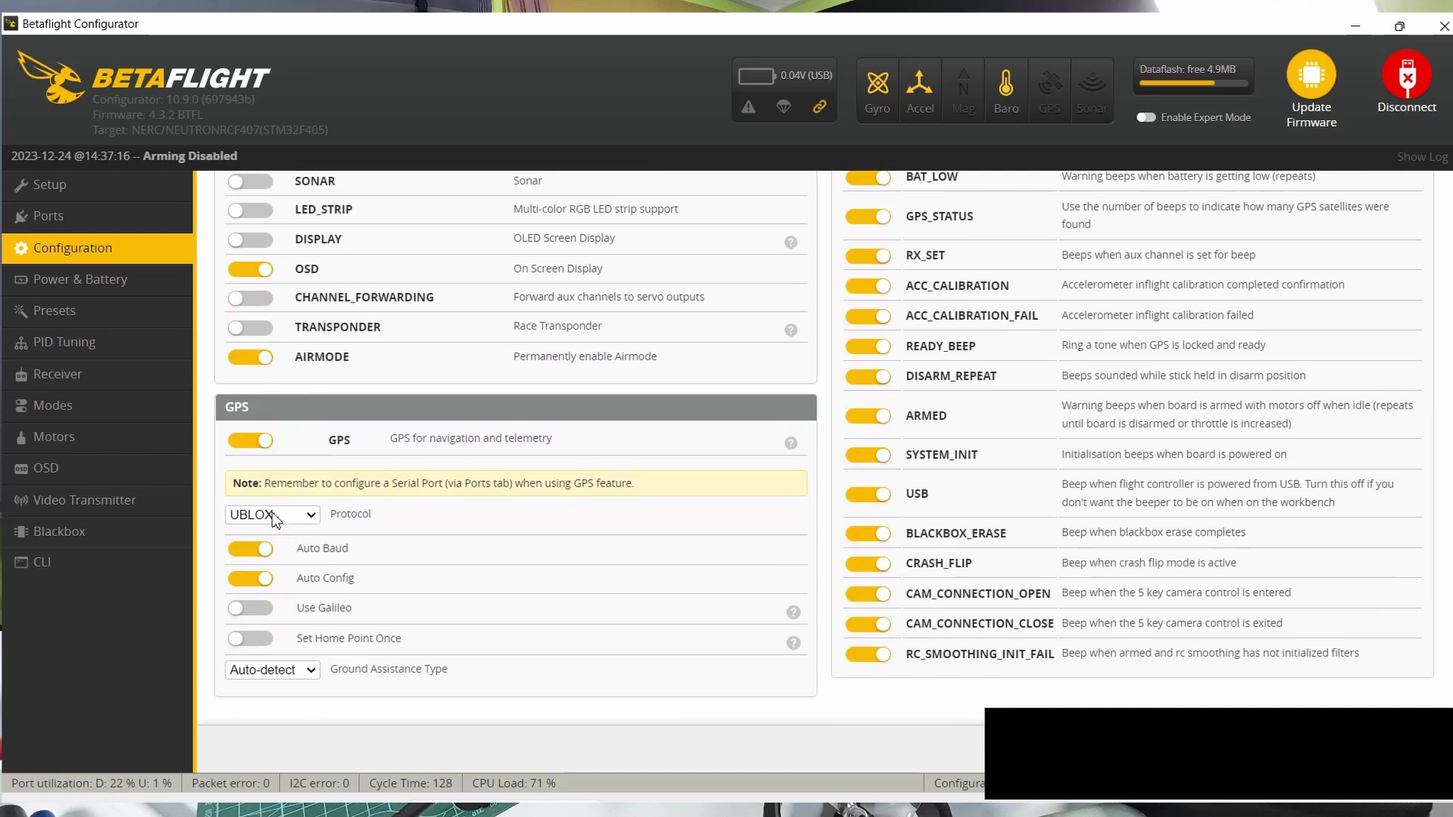
left_click(274, 519)
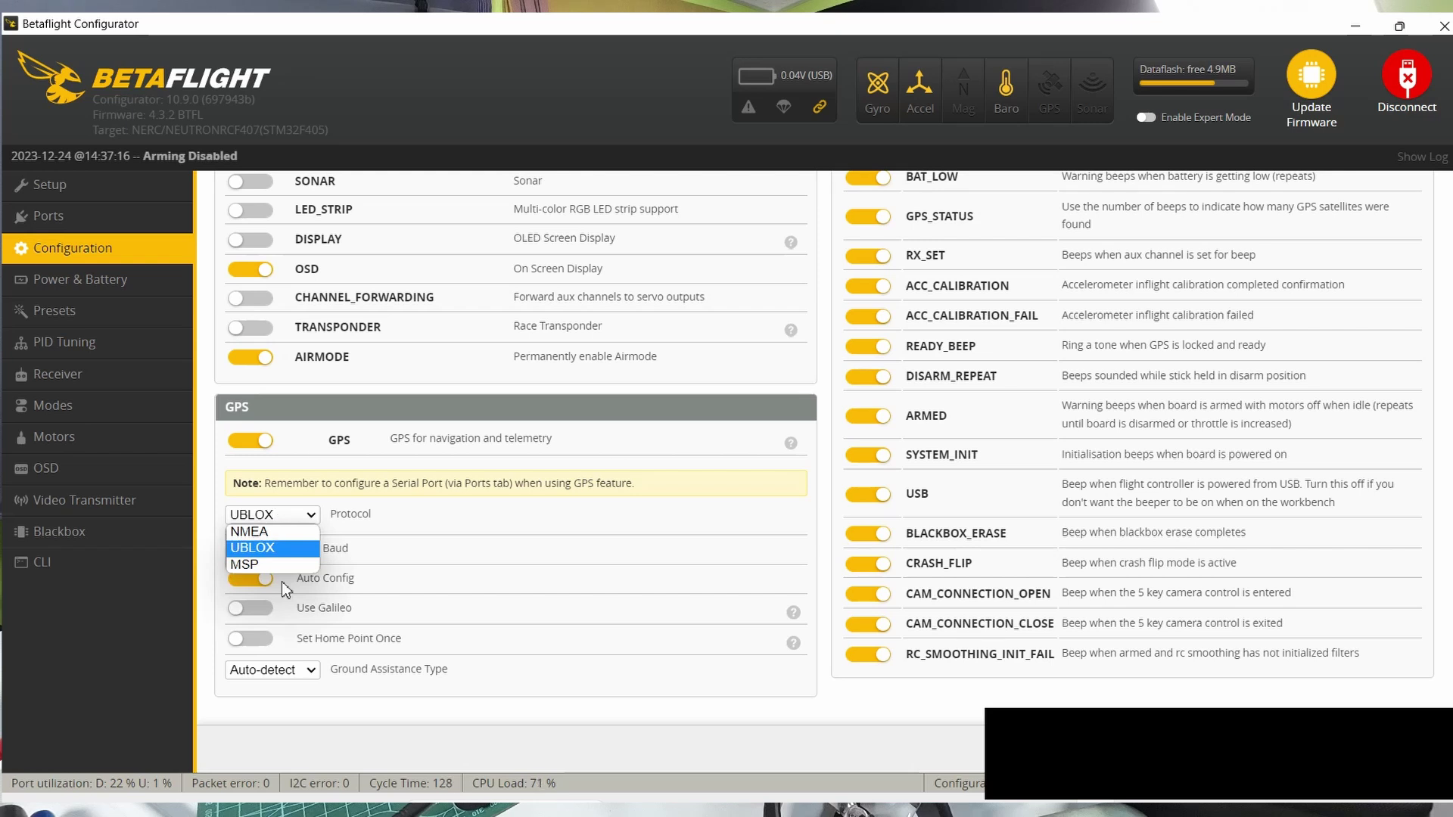
left_click(266, 546)
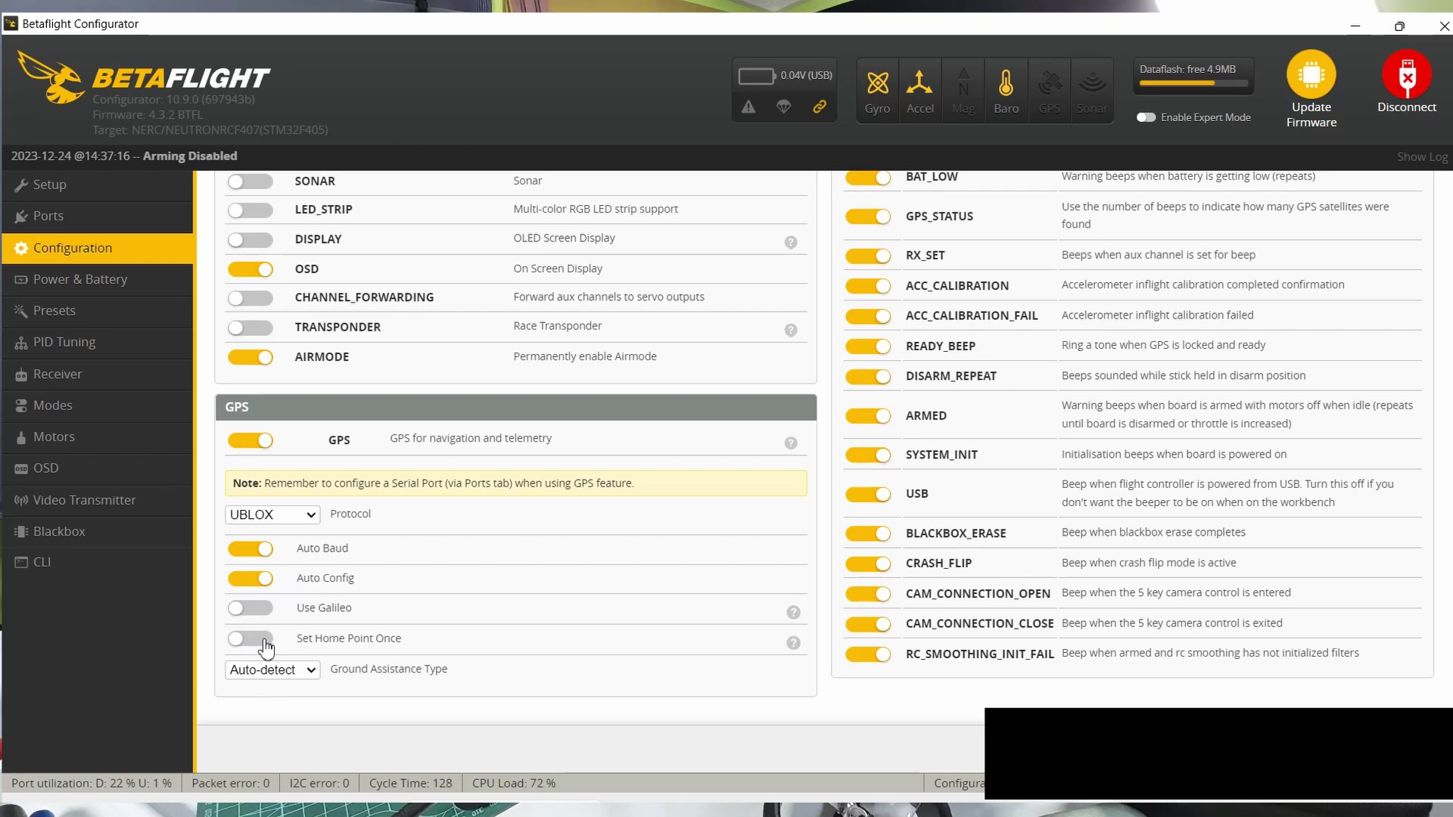
left_click(307, 672)
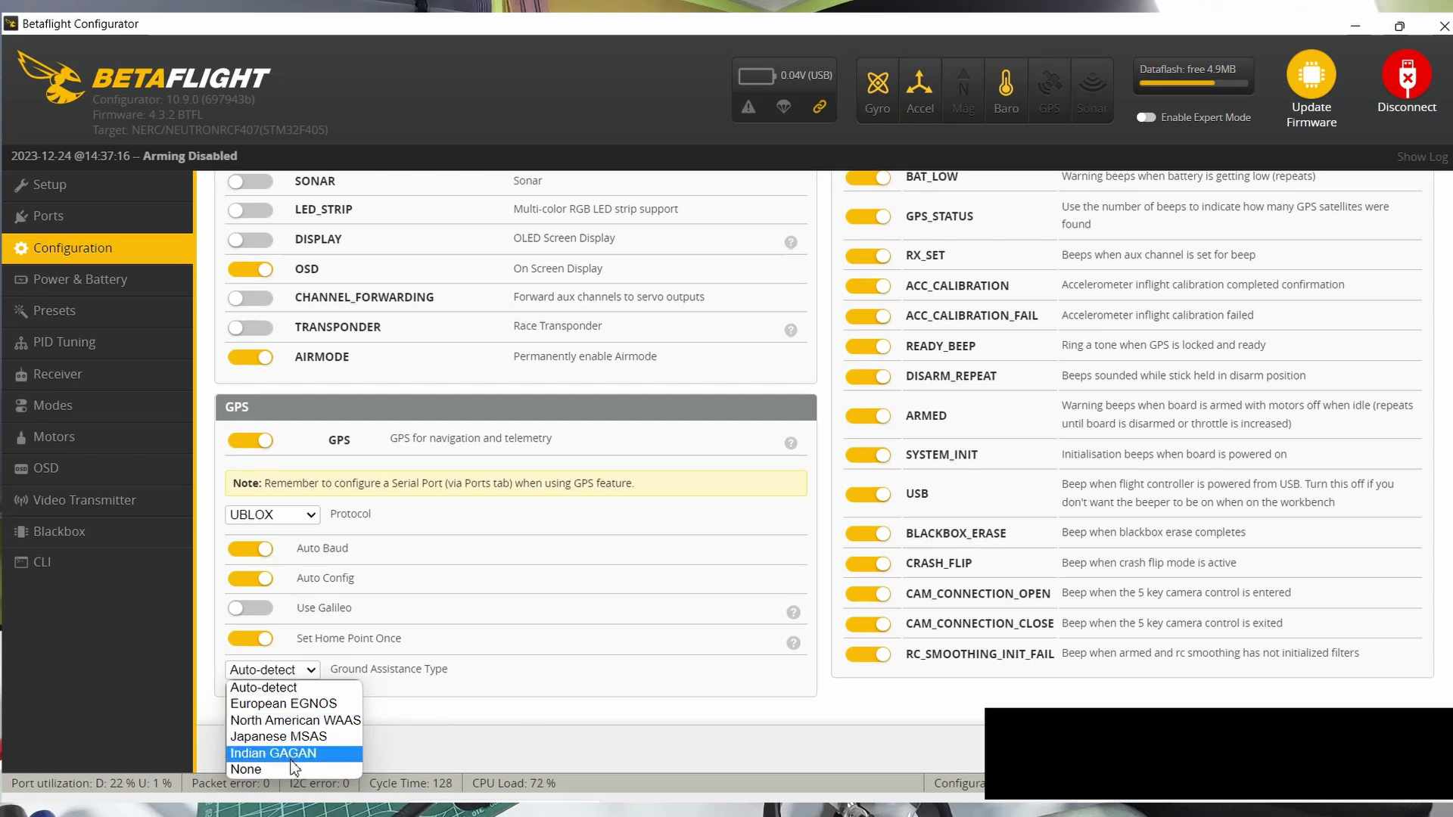
left_click(256, 688)
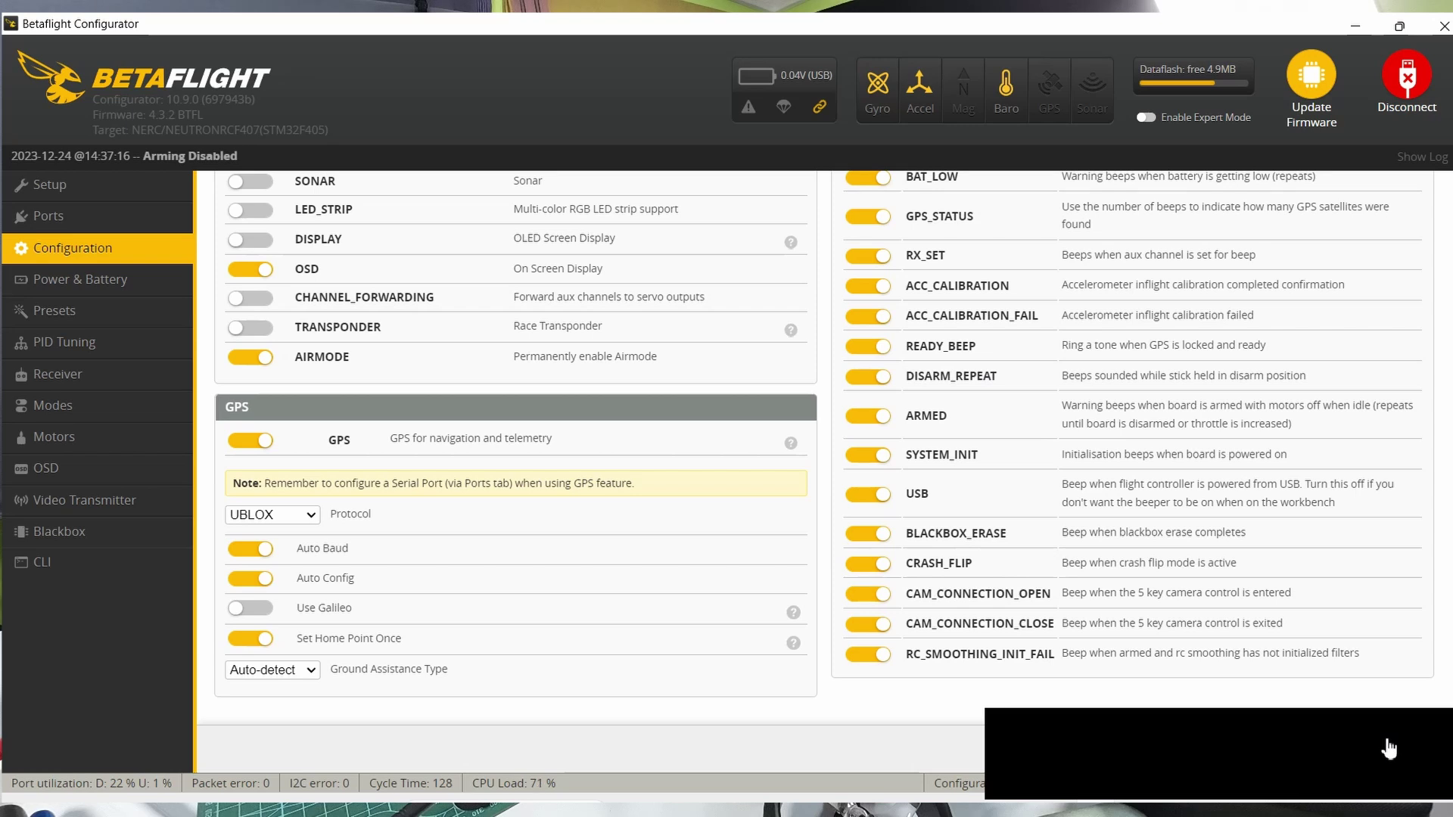
left_click(1395, 749)
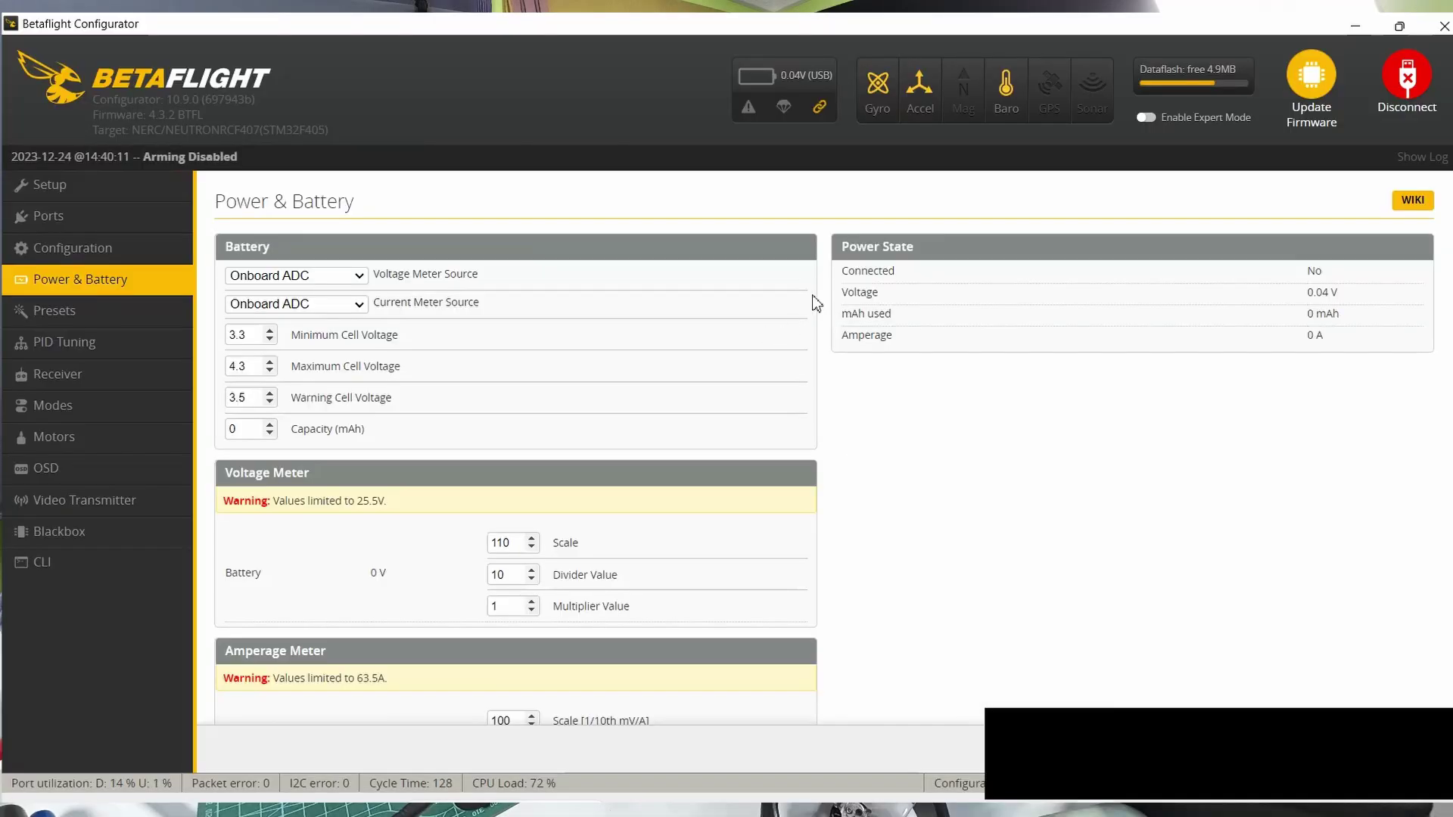
Review the battery, voltage meter and amperage meter settings for power and battery.
scroll(942, 567, "down", 1)
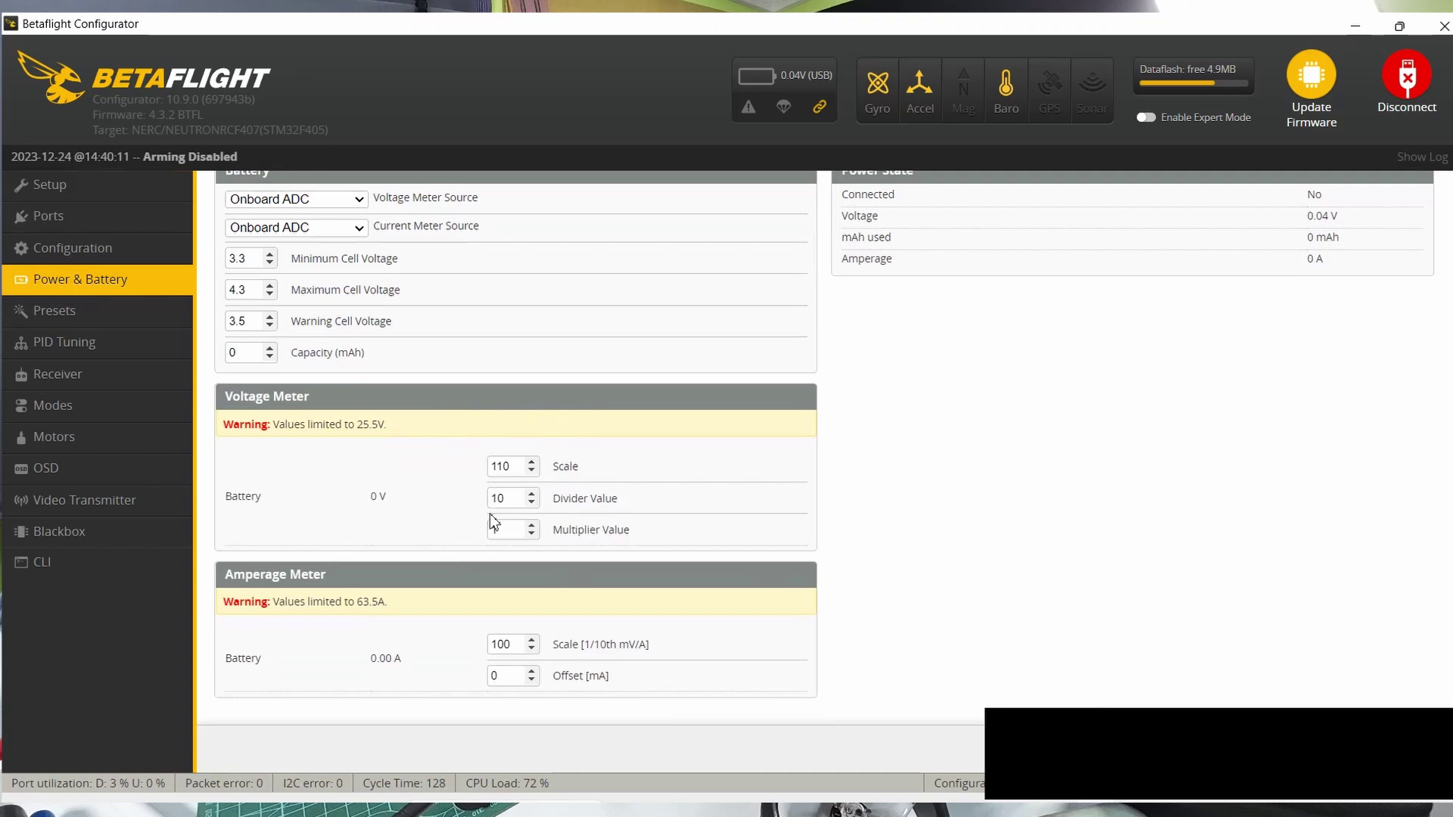
scroll(491, 522, "up", 1)
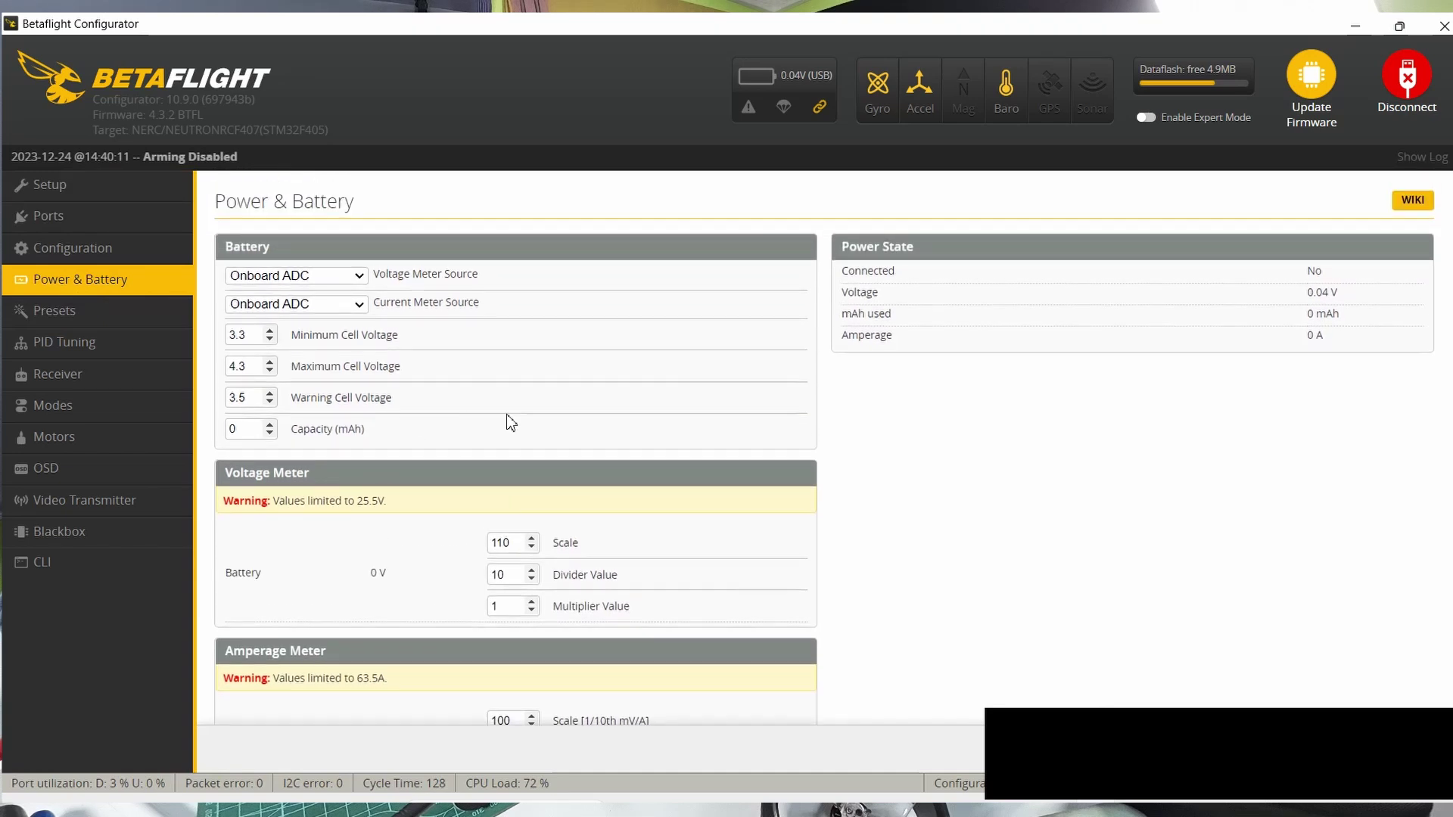
scroll(538, 389, "down", 1)
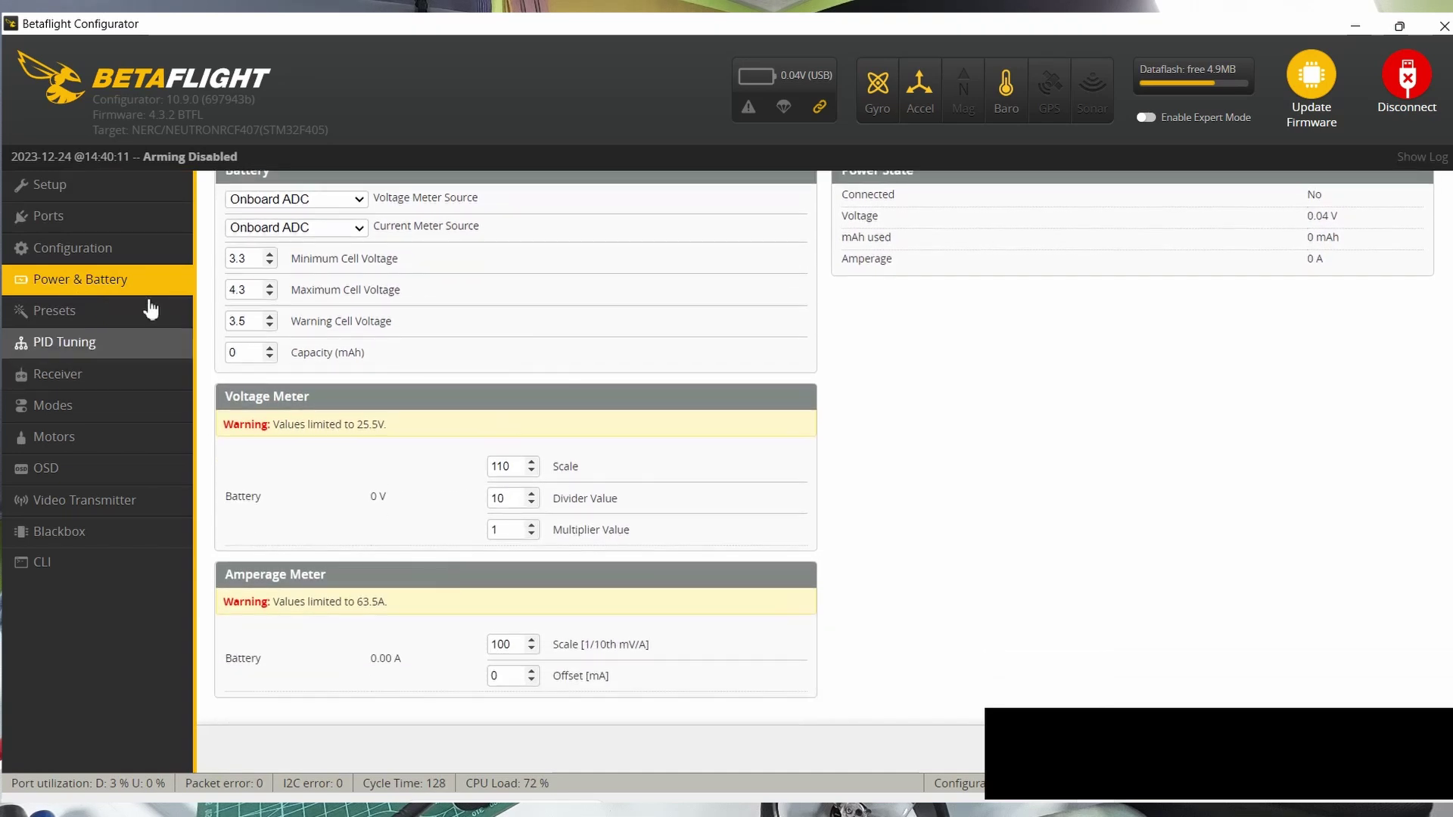
Review the PID profile, rate profile and filter settings for PID tuning.
left_click(53, 317)
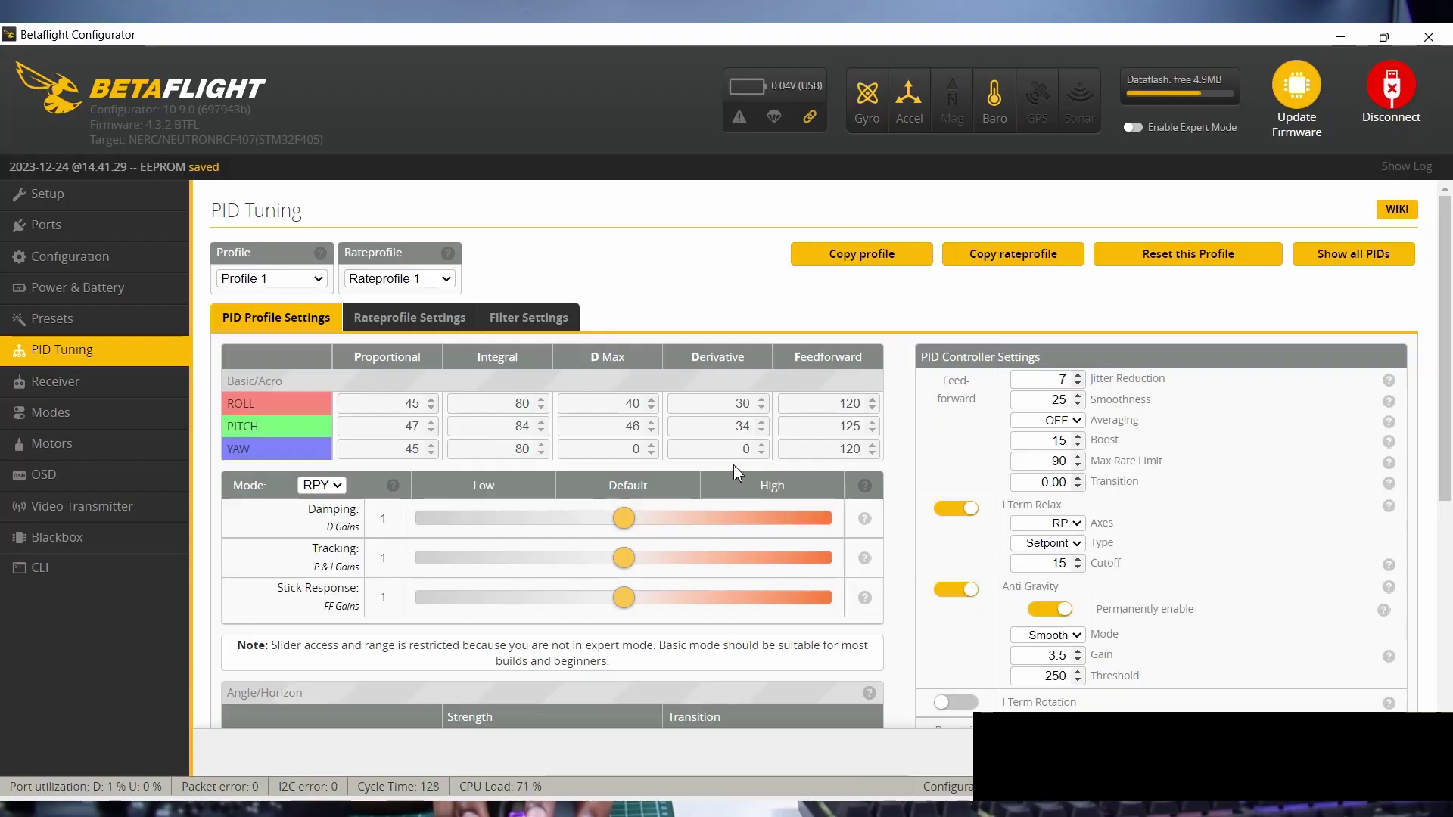
scroll(806, 484, "down", 5)
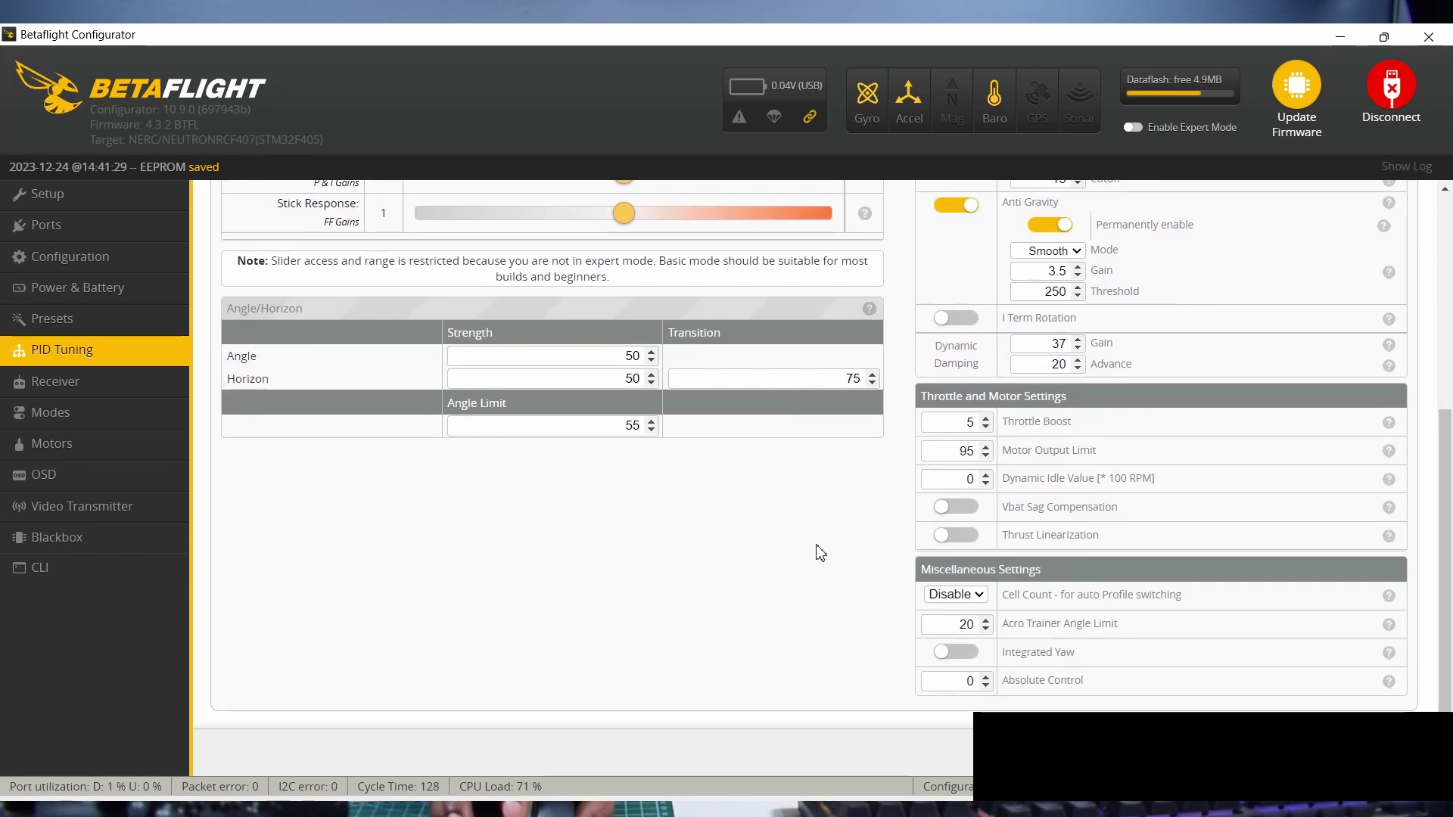
scroll(819, 553, "up", 5)
left_click(399, 322)
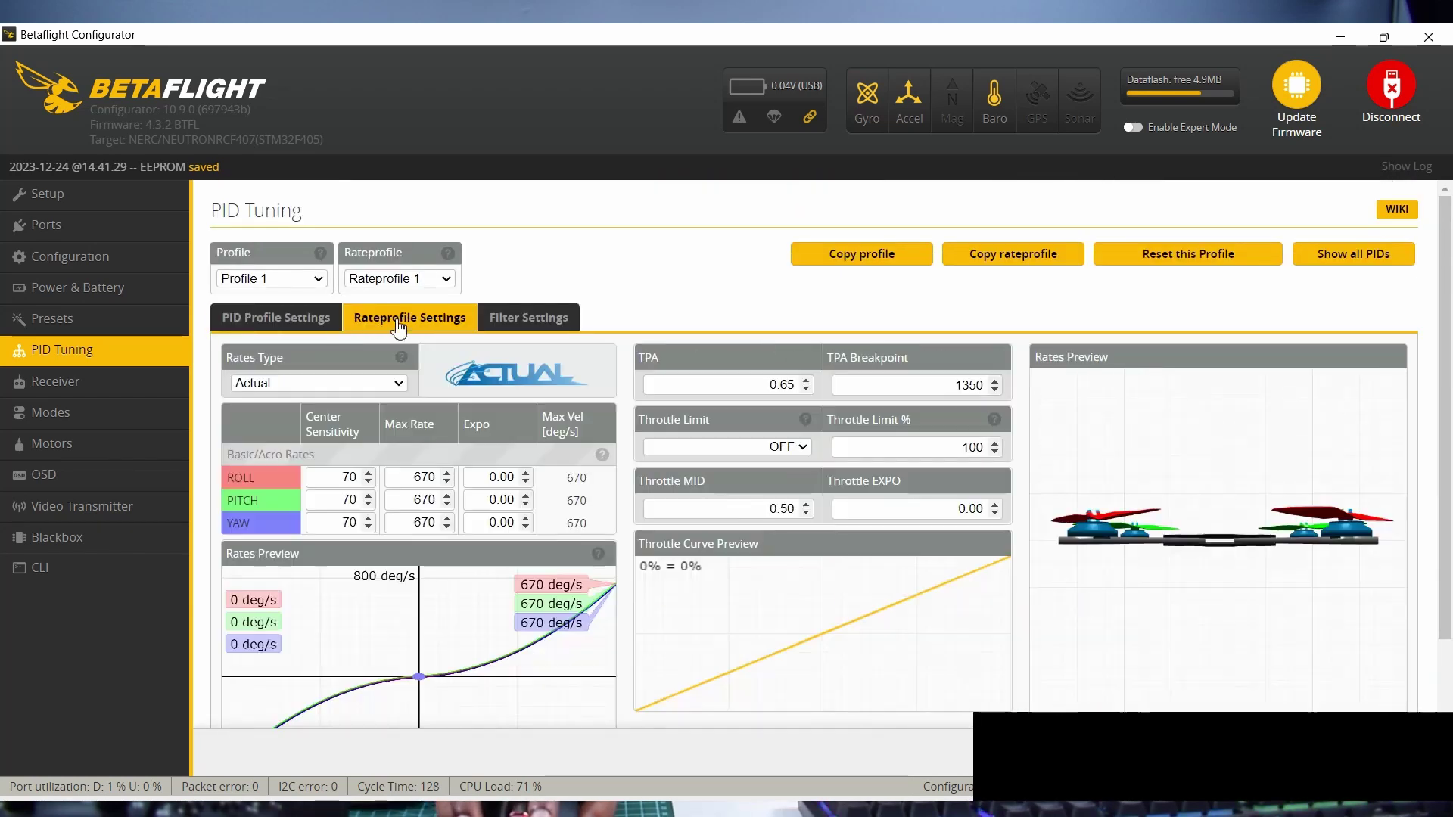
scroll(514, 333, "down", 1)
scroll(572, 335, "up", 1)
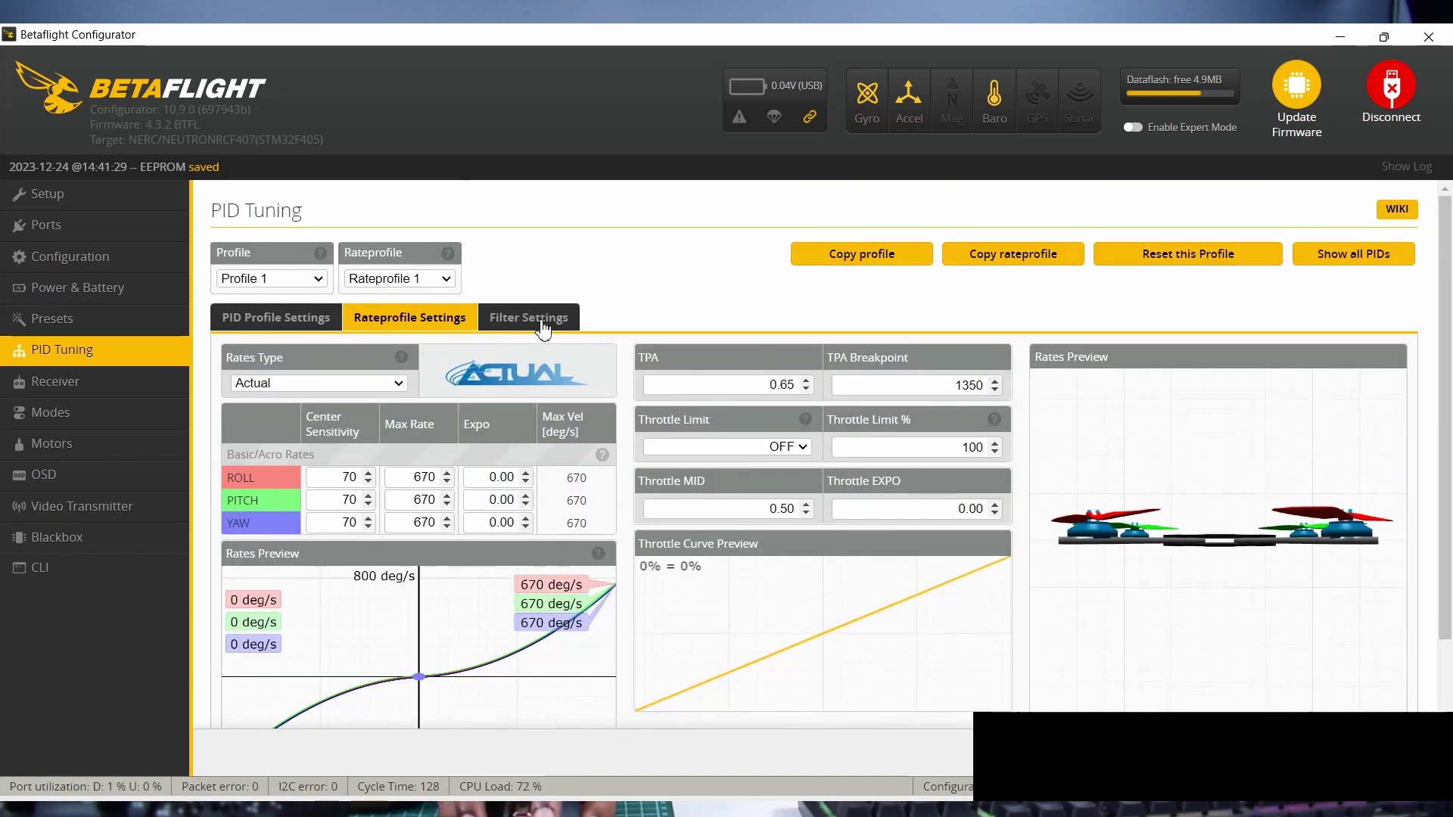
left_click(543, 320)
scroll(976, 408, "down", 5)
scroll(1046, 687, "up", 5)
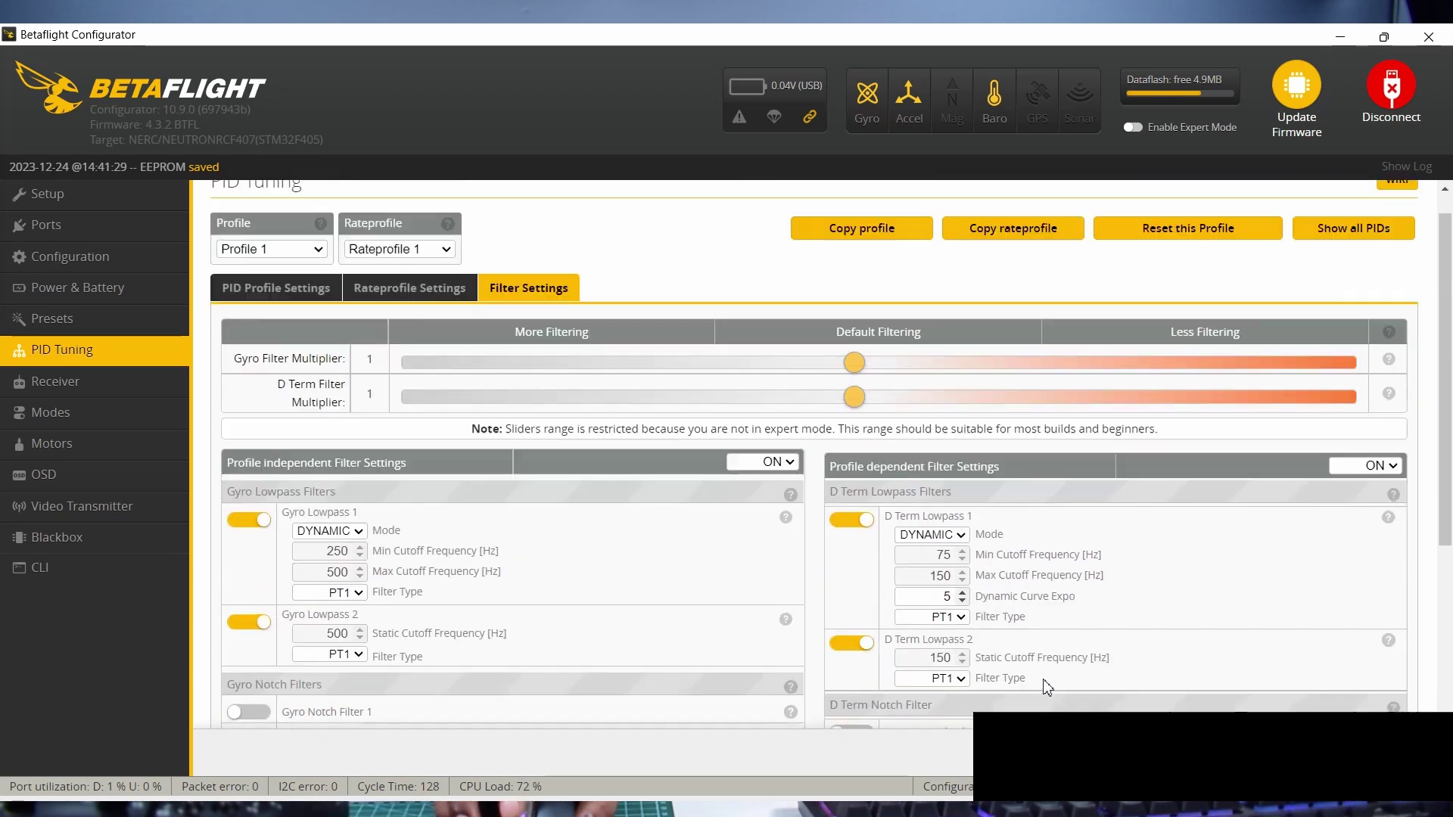
left_click(311, 289)
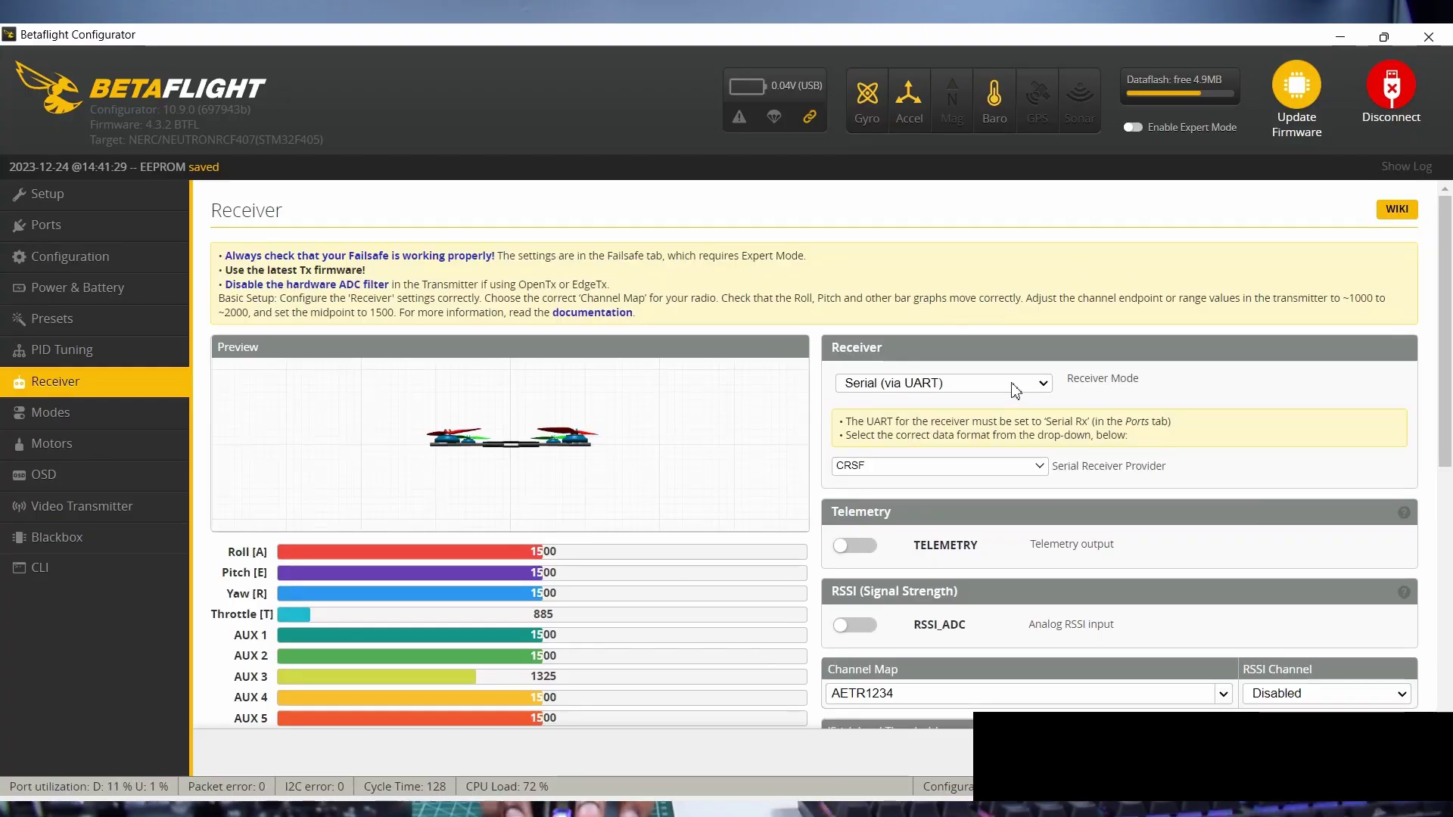
Set the receiver mode to Serial (via UART) with CRSF as the serial receiver provider, and enable telemetry output.
left_click(1014, 391)
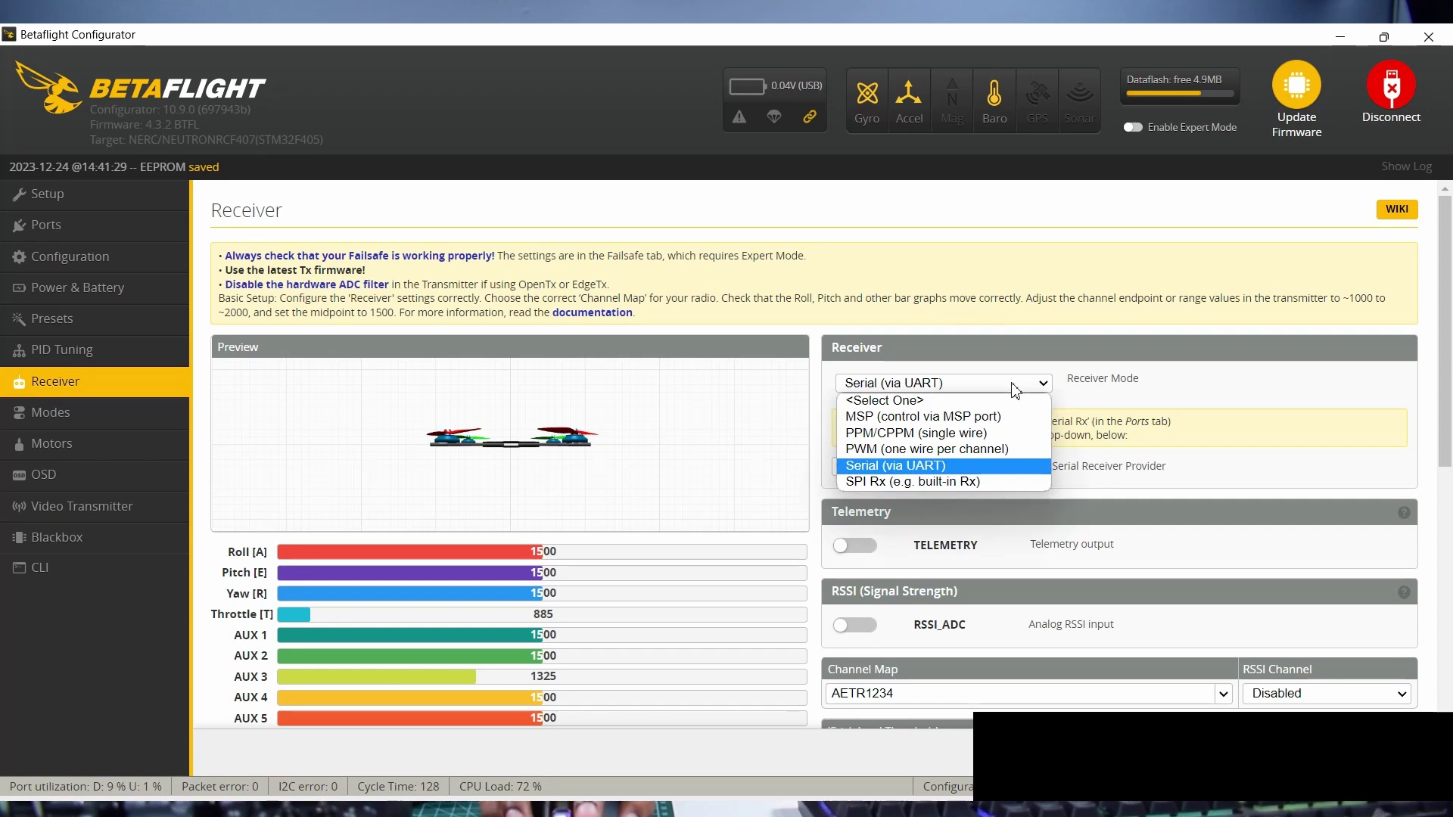
left_click(939, 466)
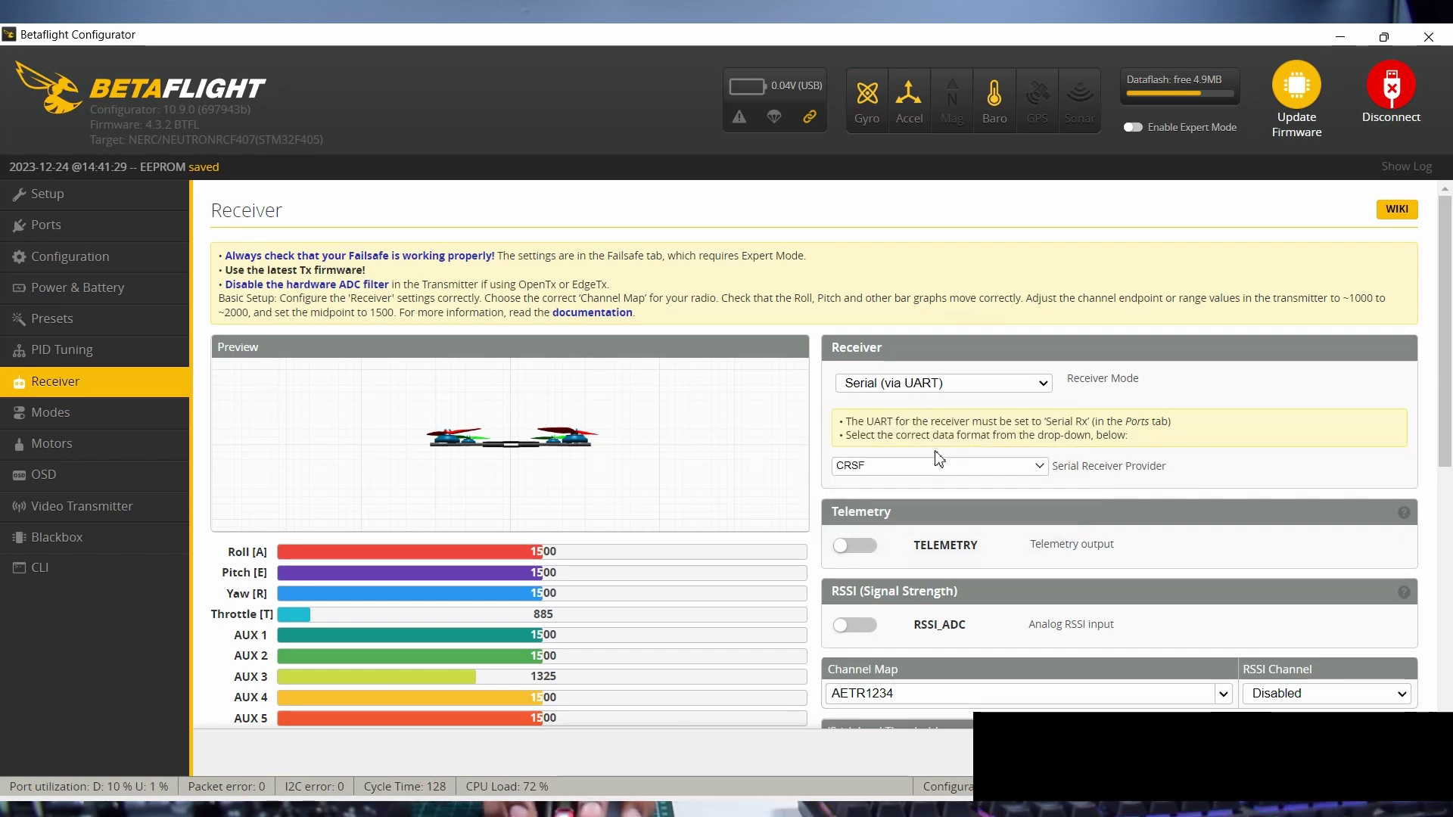
left_click(934, 470)
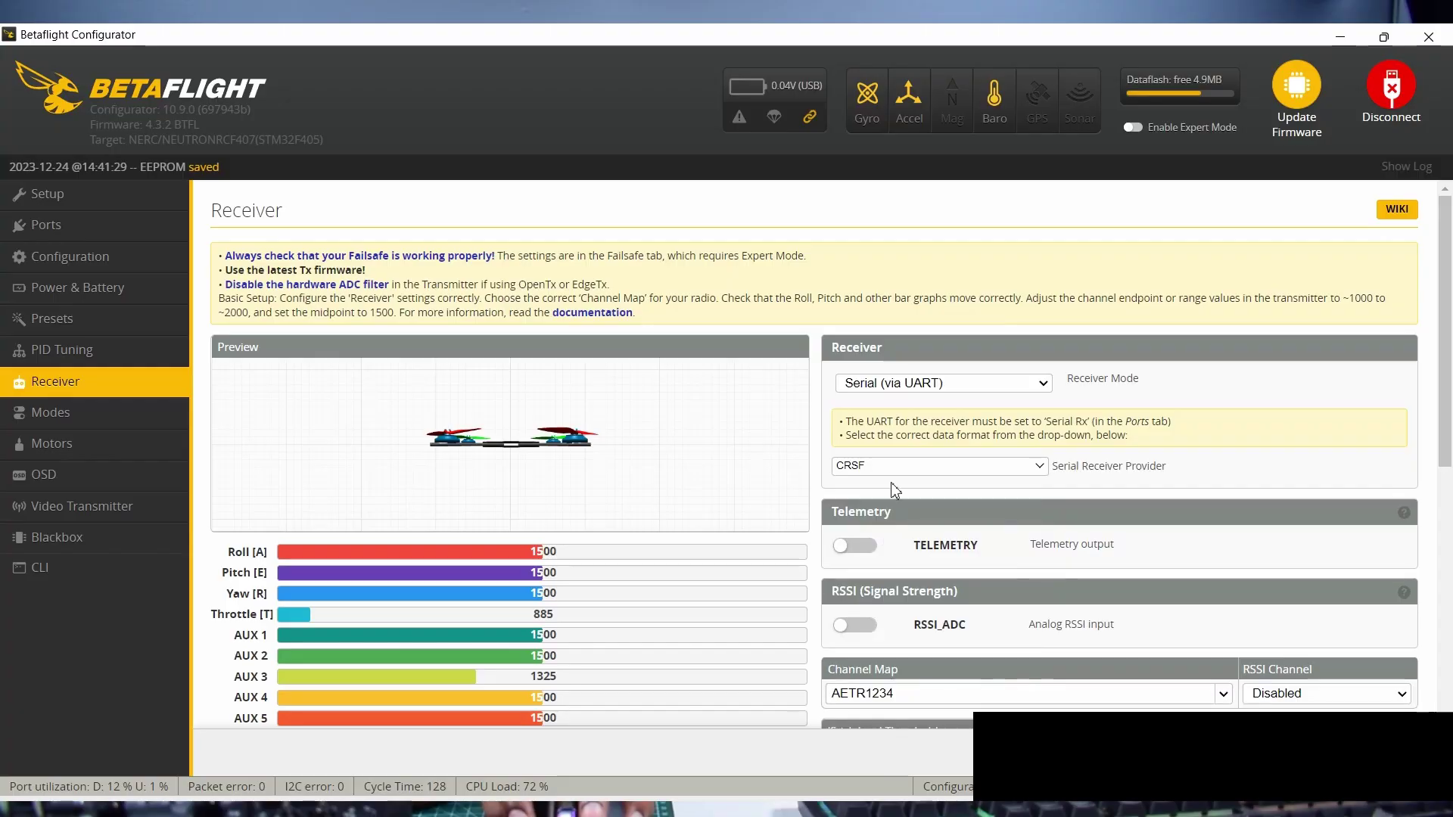
left_click(898, 470)
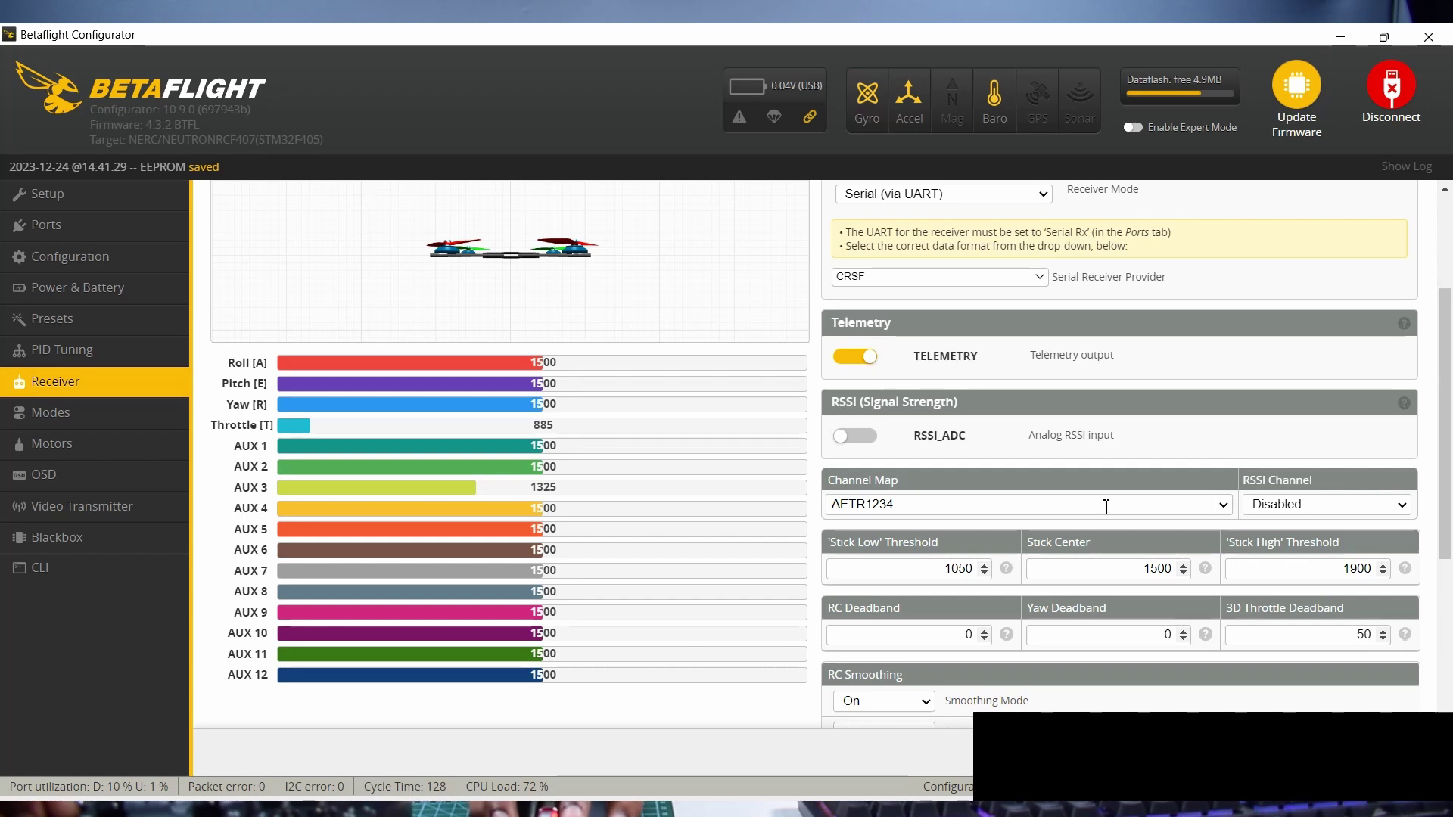
Set the receiver's RSSI channel to Disabled and check the RC smoothing settings.
left_click(1346, 507)
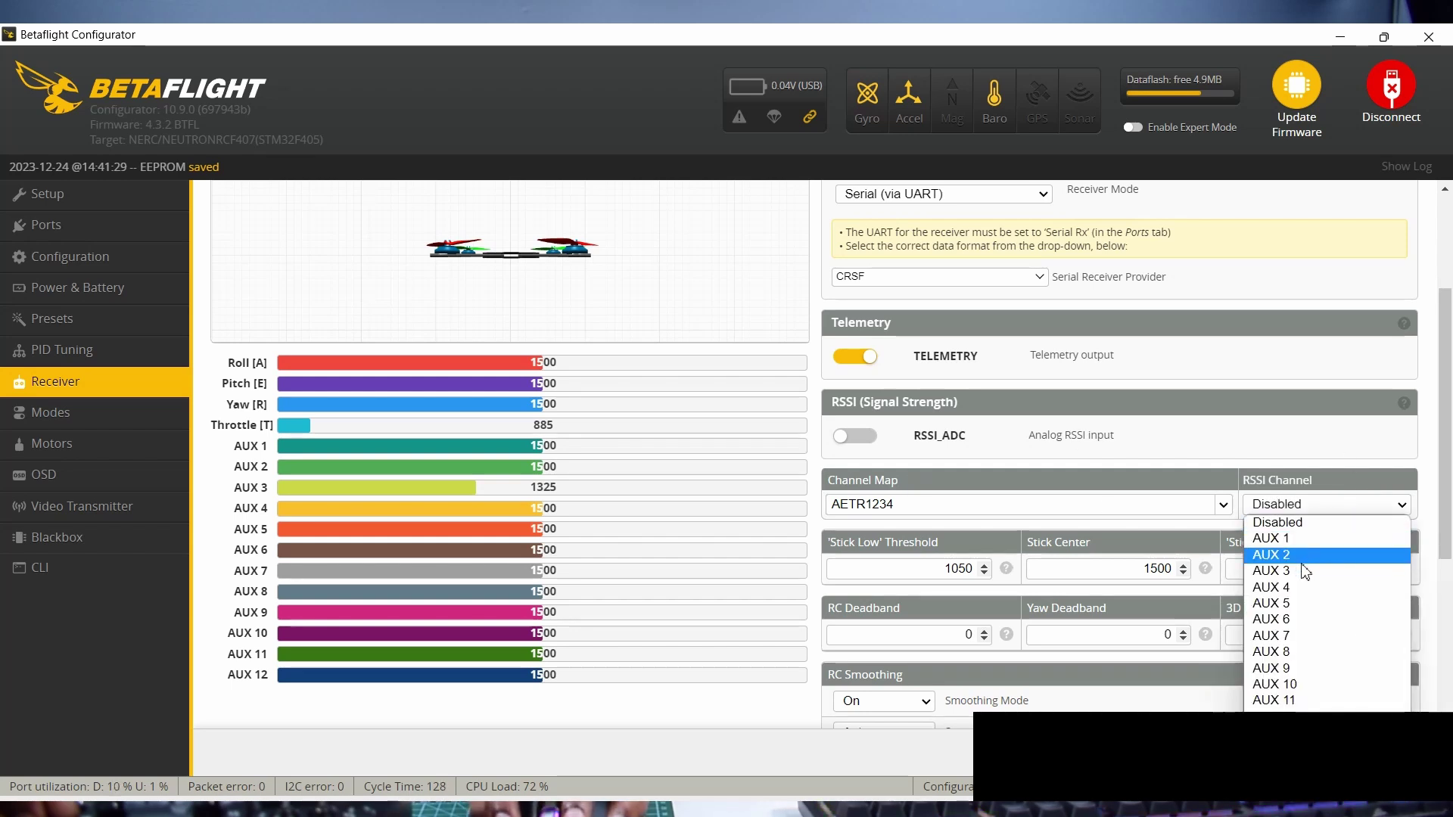
left_click(1279, 522)
scroll(1059, 522, "down", 3)
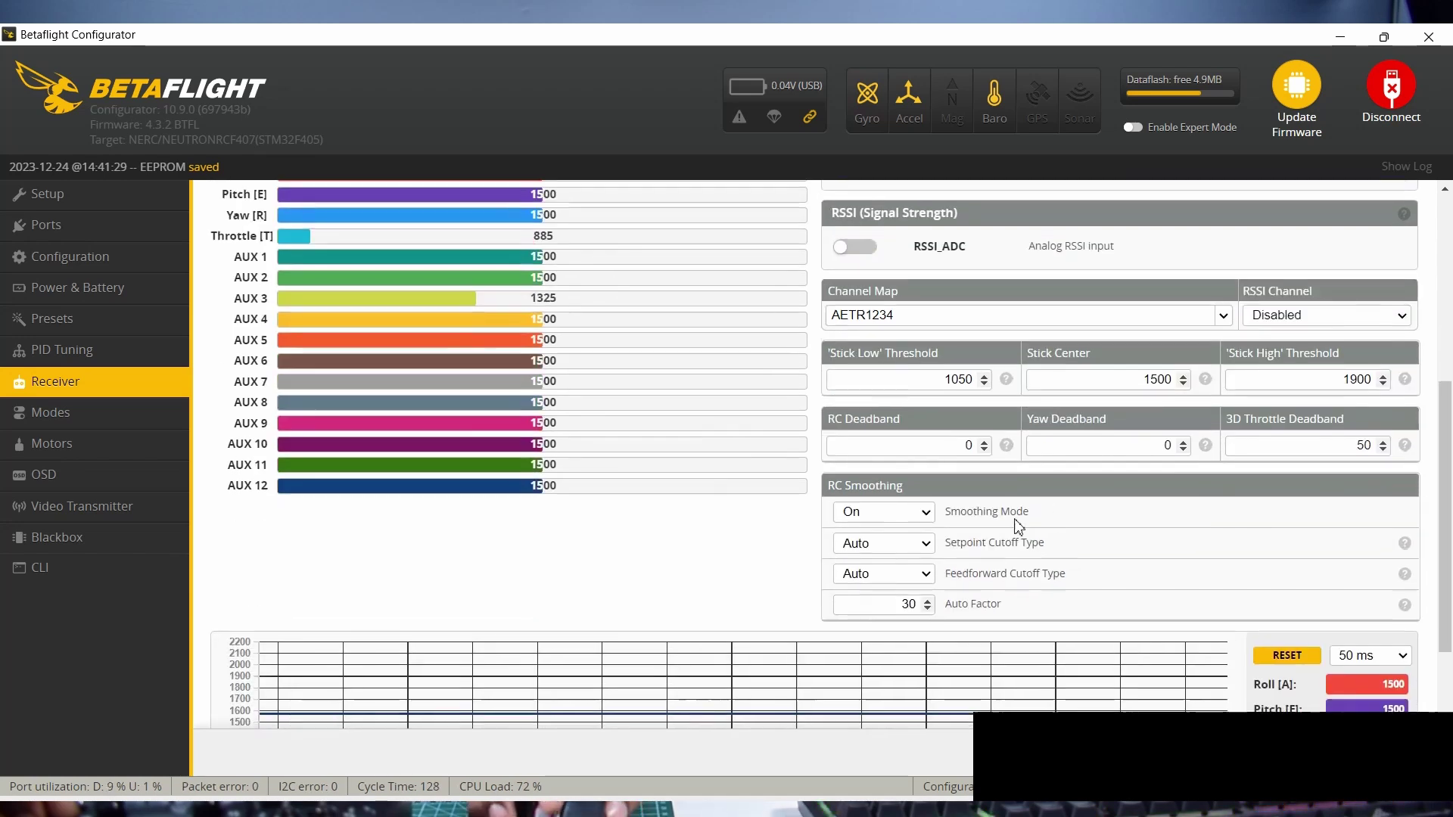
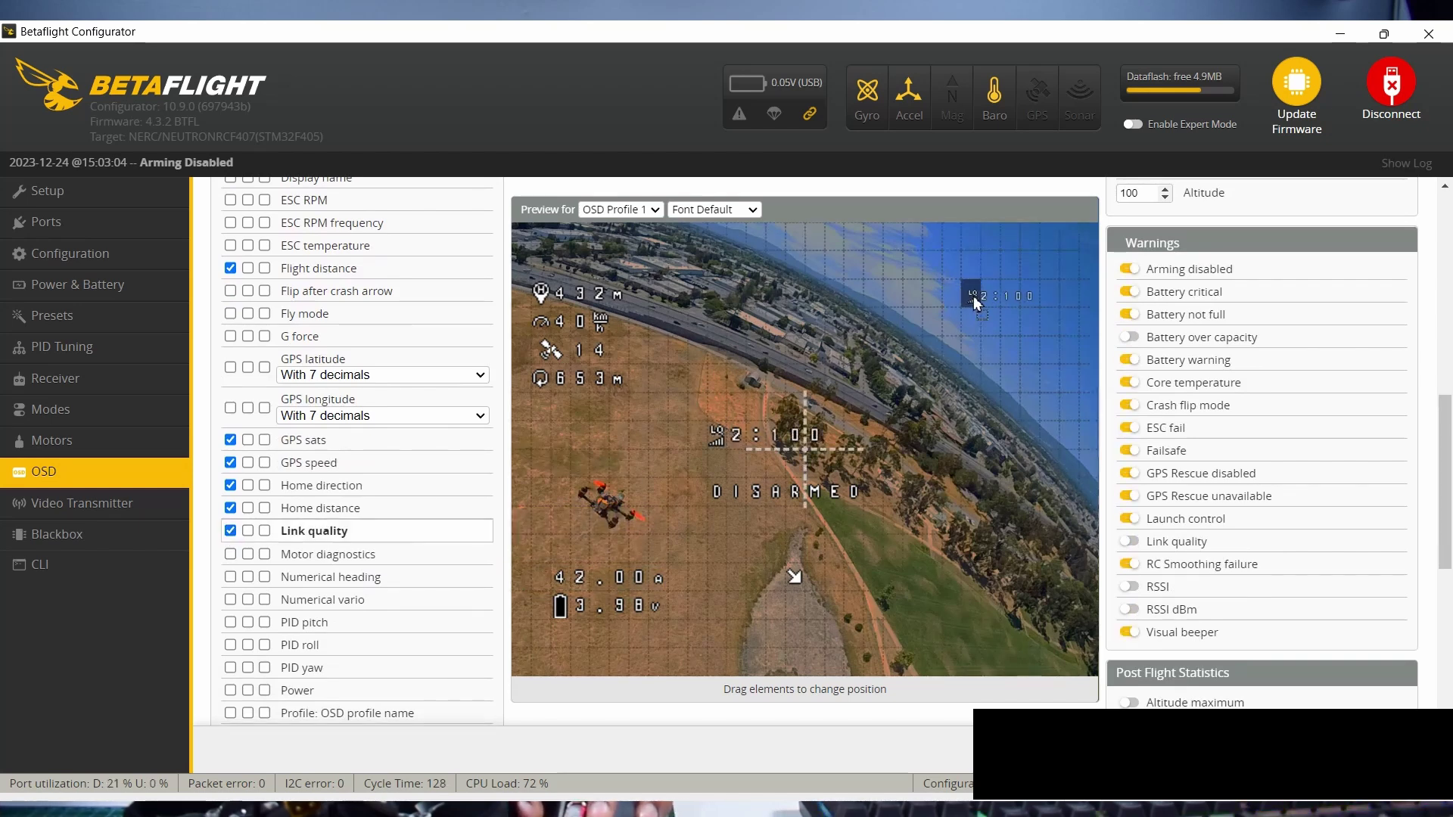
Place the link quality element in the upper-right corner of the OSD preview and enable the RSSI value element for profile 1.
left_click_drag(973, 297, 983, 294)
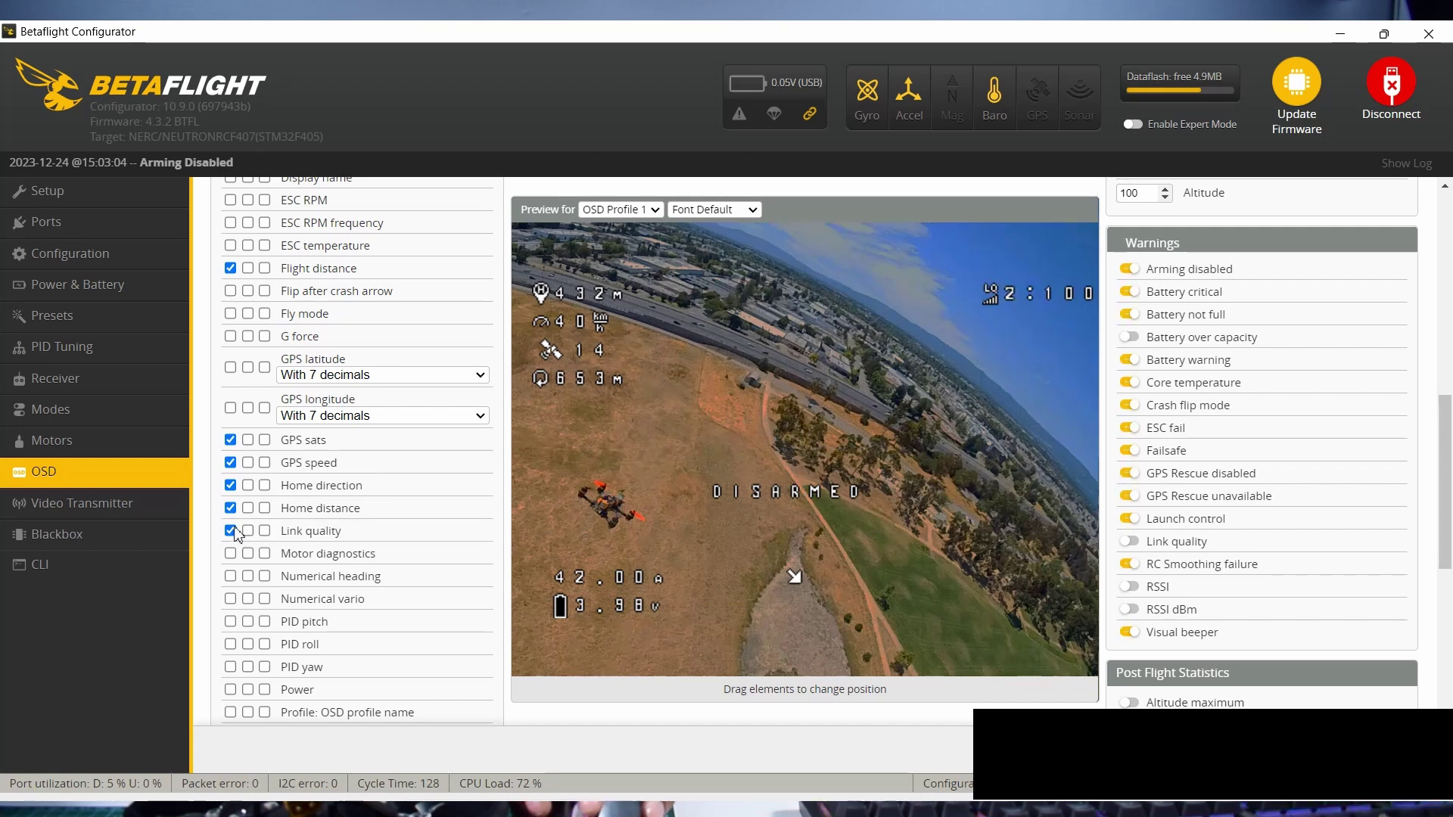
scroll(250, 530, "down", 1)
scroll(252, 491, "down", 1)
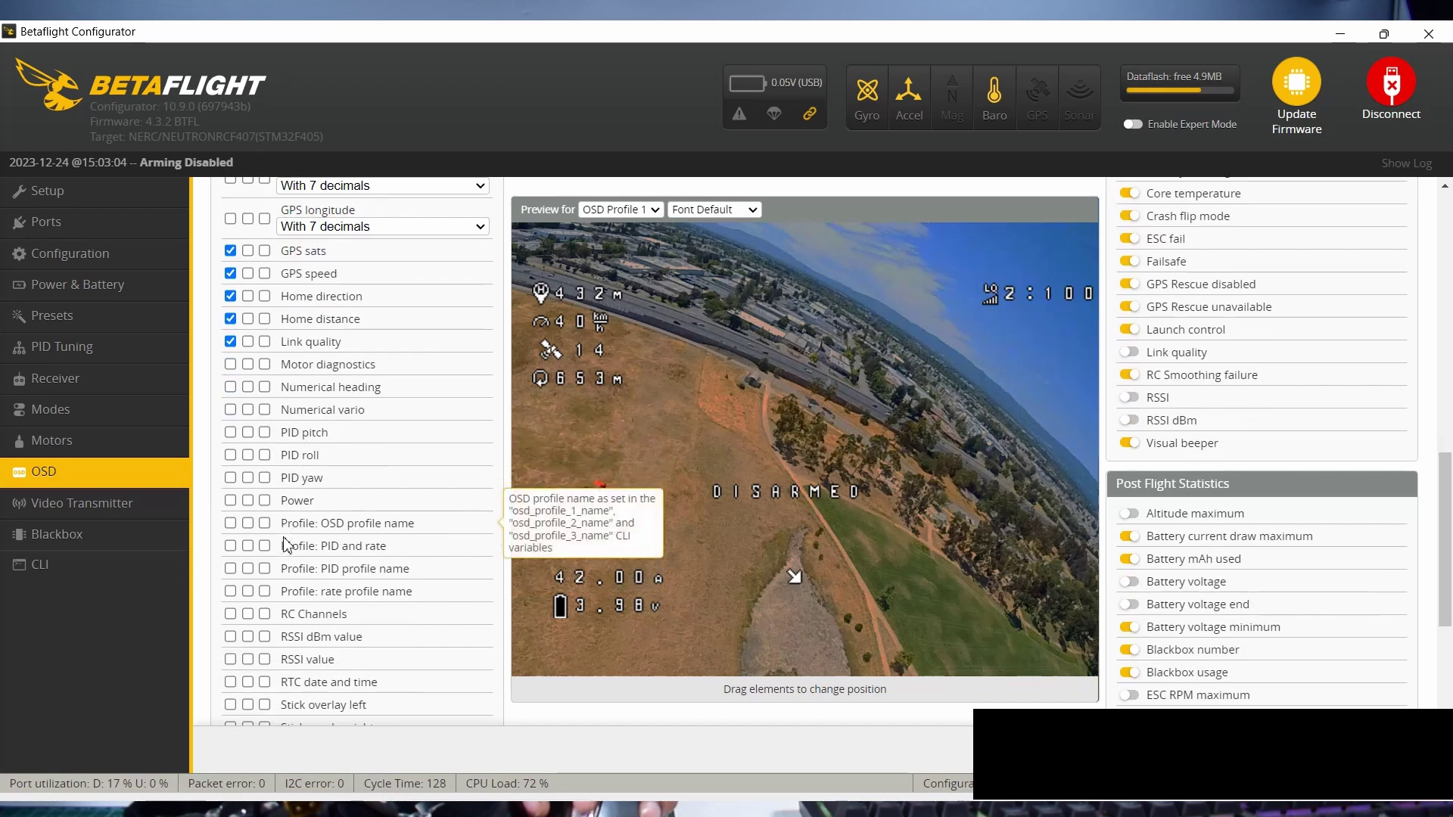
scroll(292, 533, "down", 1)
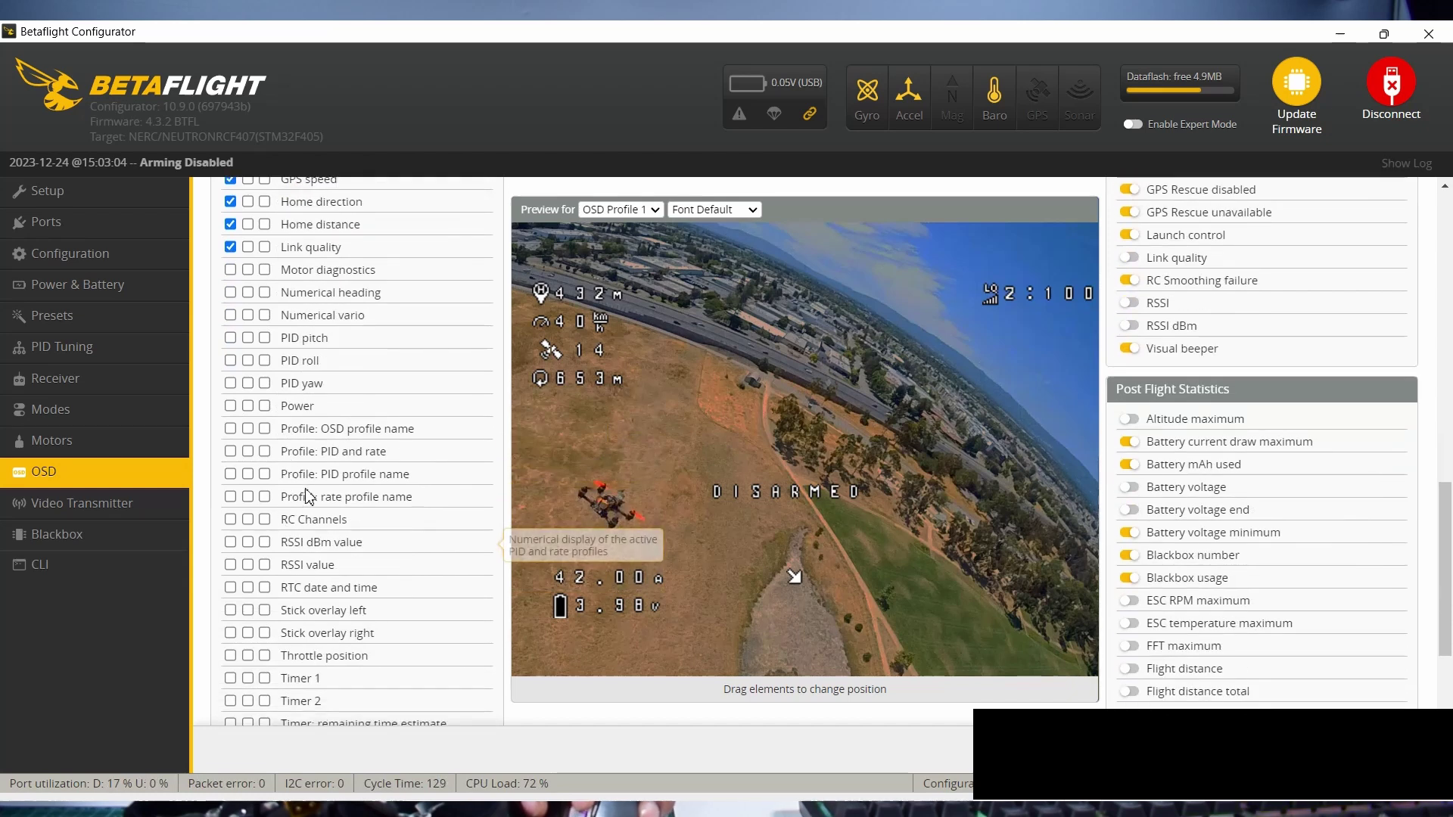
left_click(230, 564)
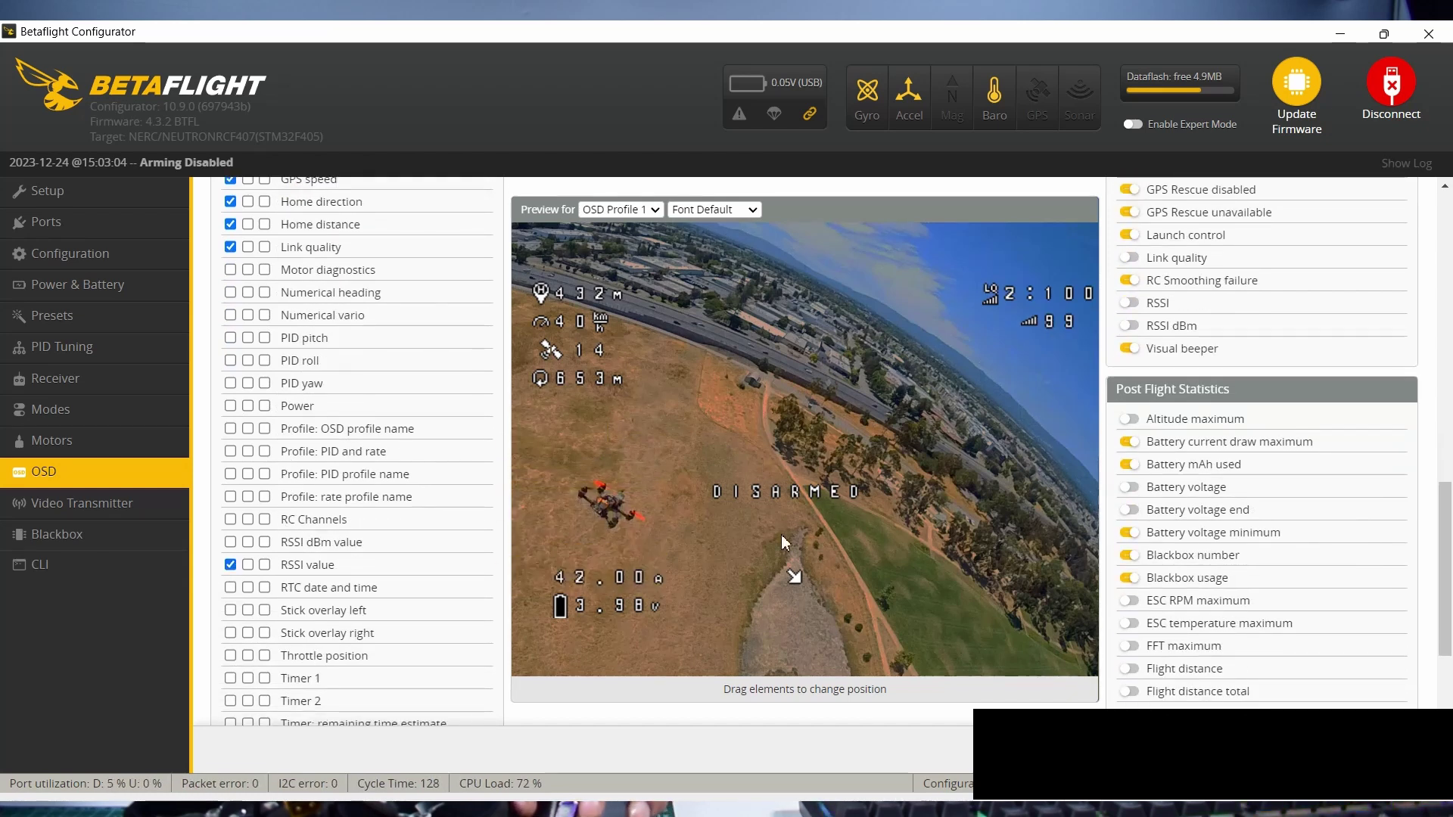
scroll(306, 552, "down", 1)
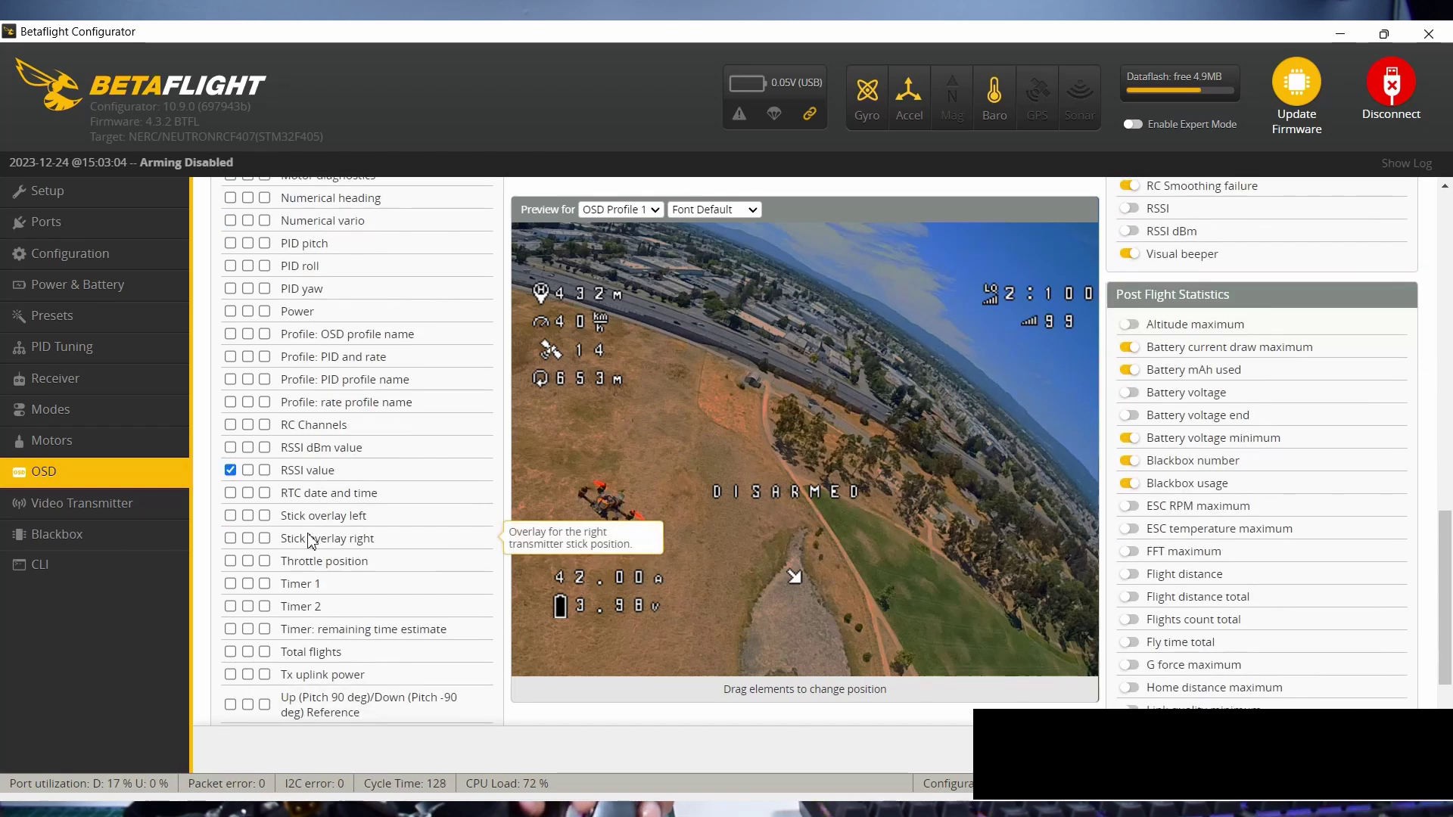
scroll(306, 541, "down", 1)
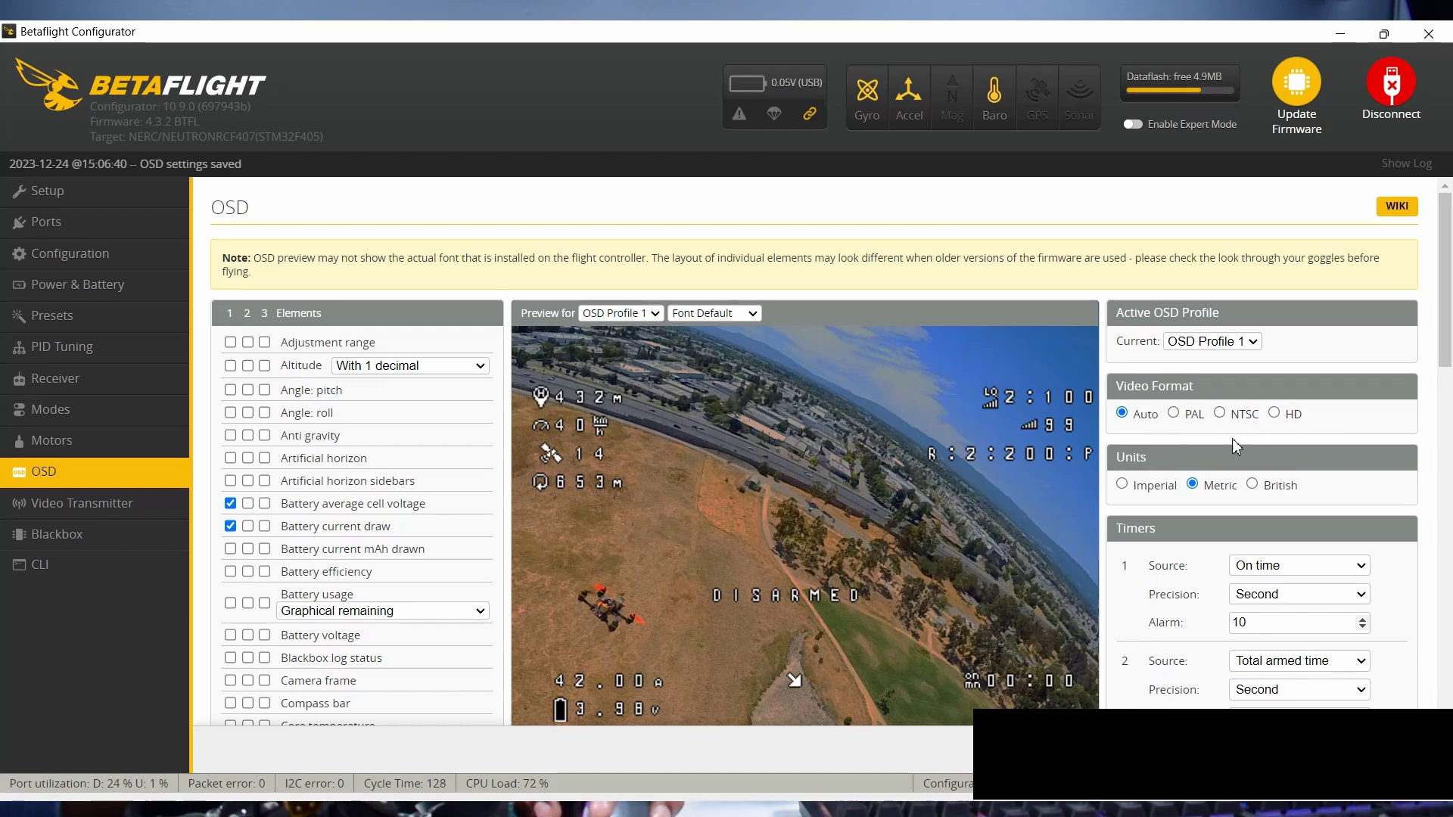
Turn off the Battery not full and ESC fail OSD warnings, turn on the Link quality warning, and save the OSD settings.
scroll(1237, 446, "down", 2)
scroll(1262, 575, "down", 4)
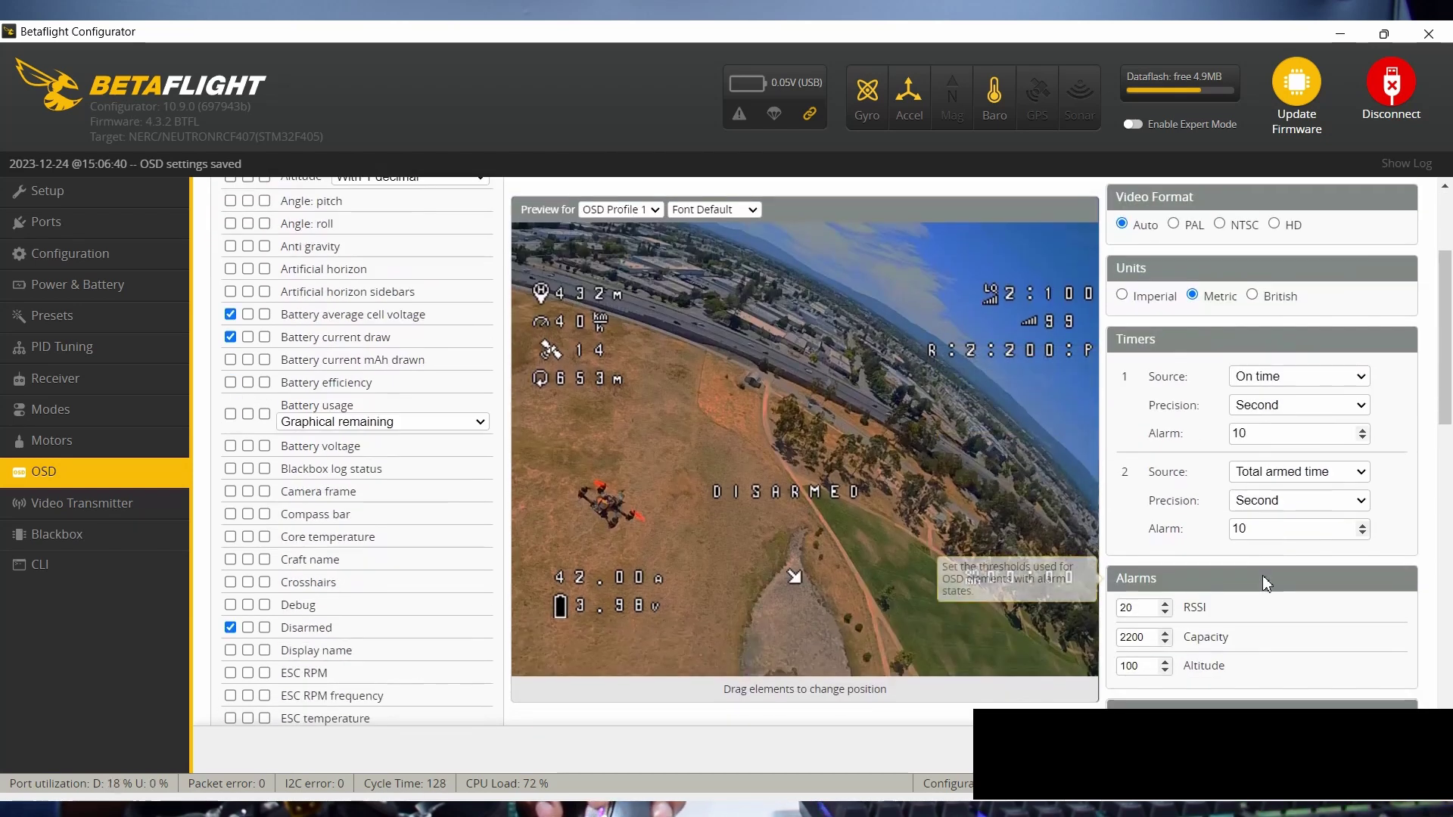
scroll(1262, 575, "down", 4)
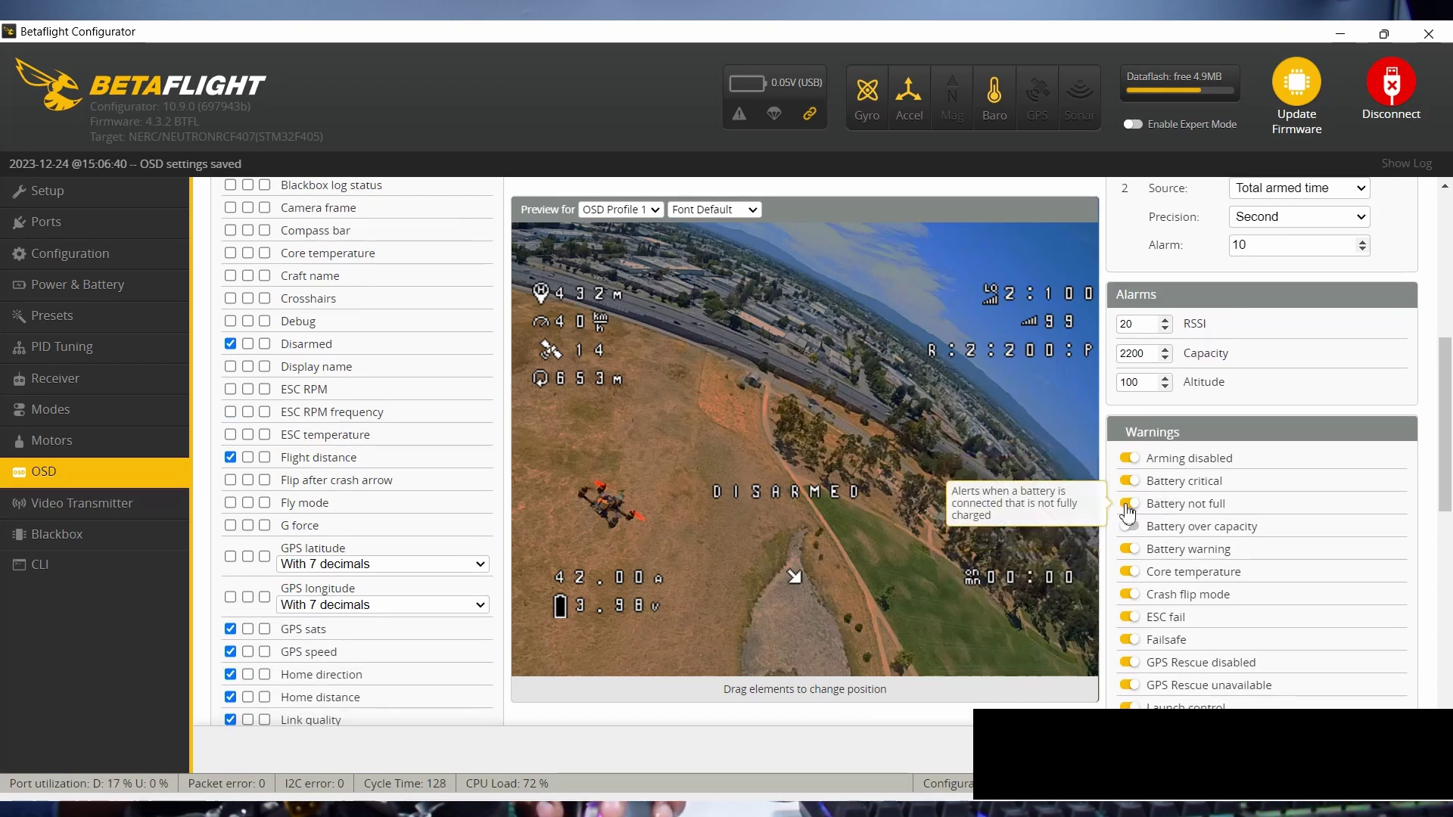
scroll(1134, 488, "down", 1)
left_click(1129, 413)
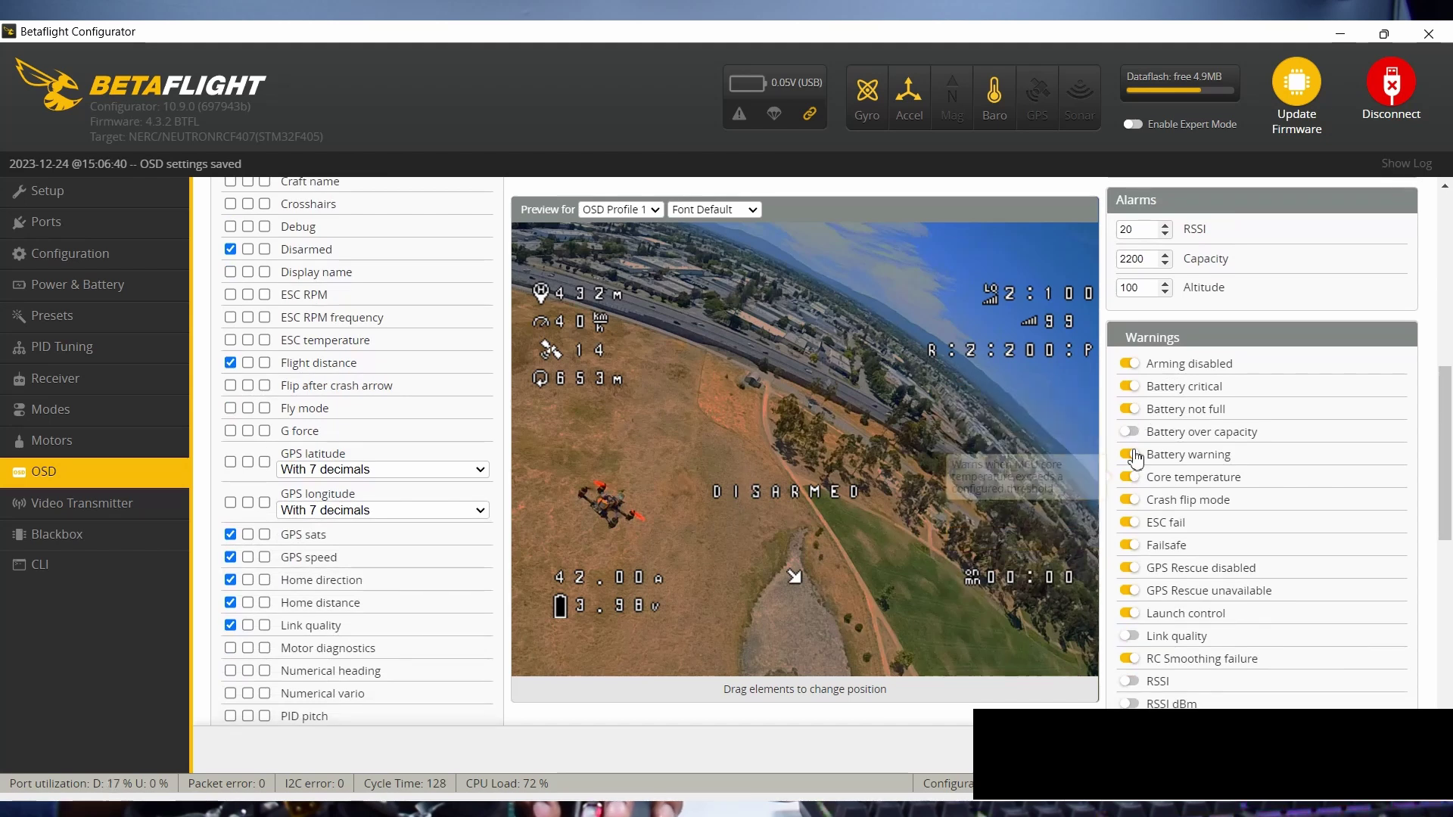
left_click(1128, 526)
scroll(1135, 530, "down", 1)
left_click(1129, 541)
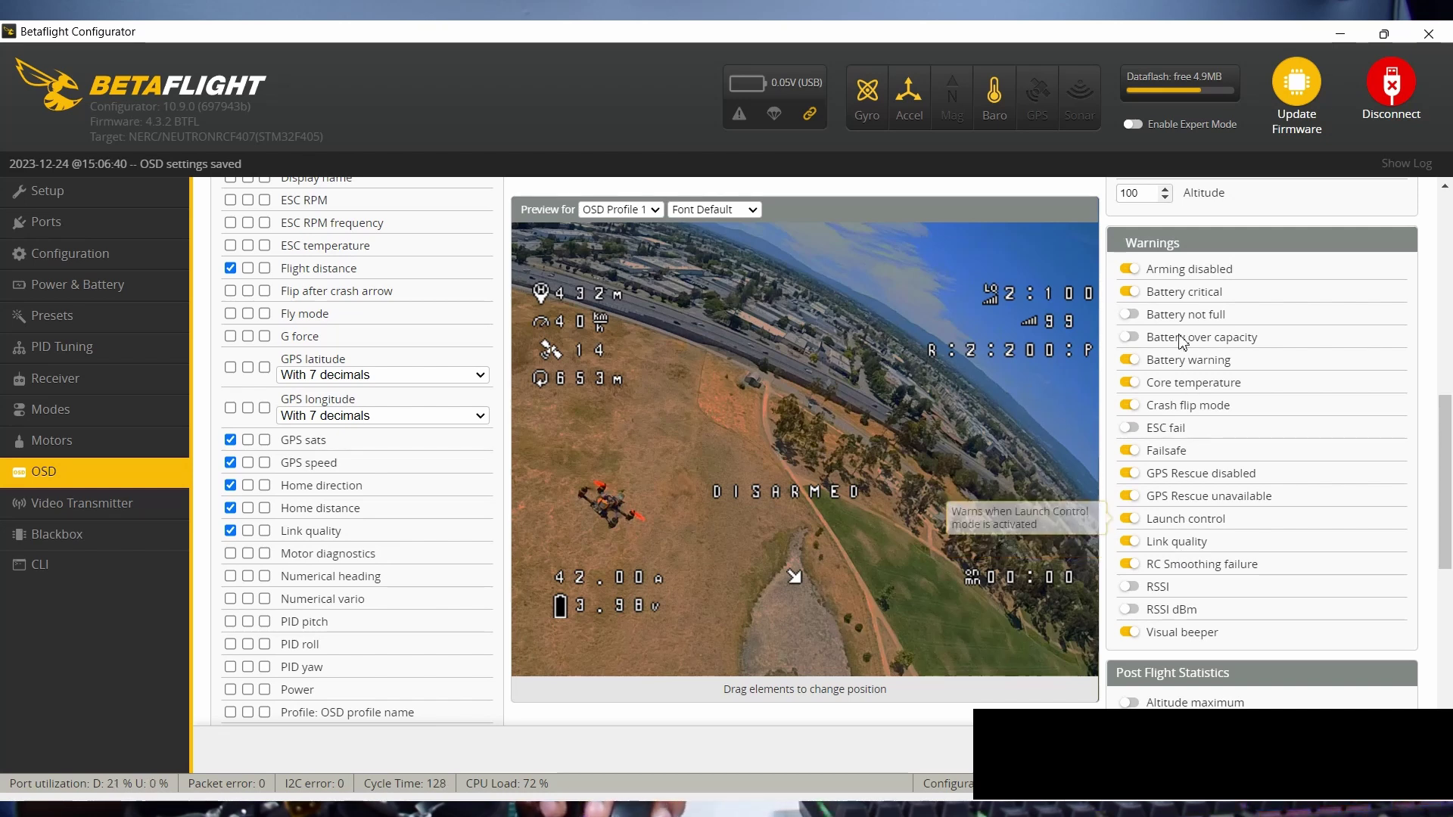
scroll(1234, 616, "down", 3)
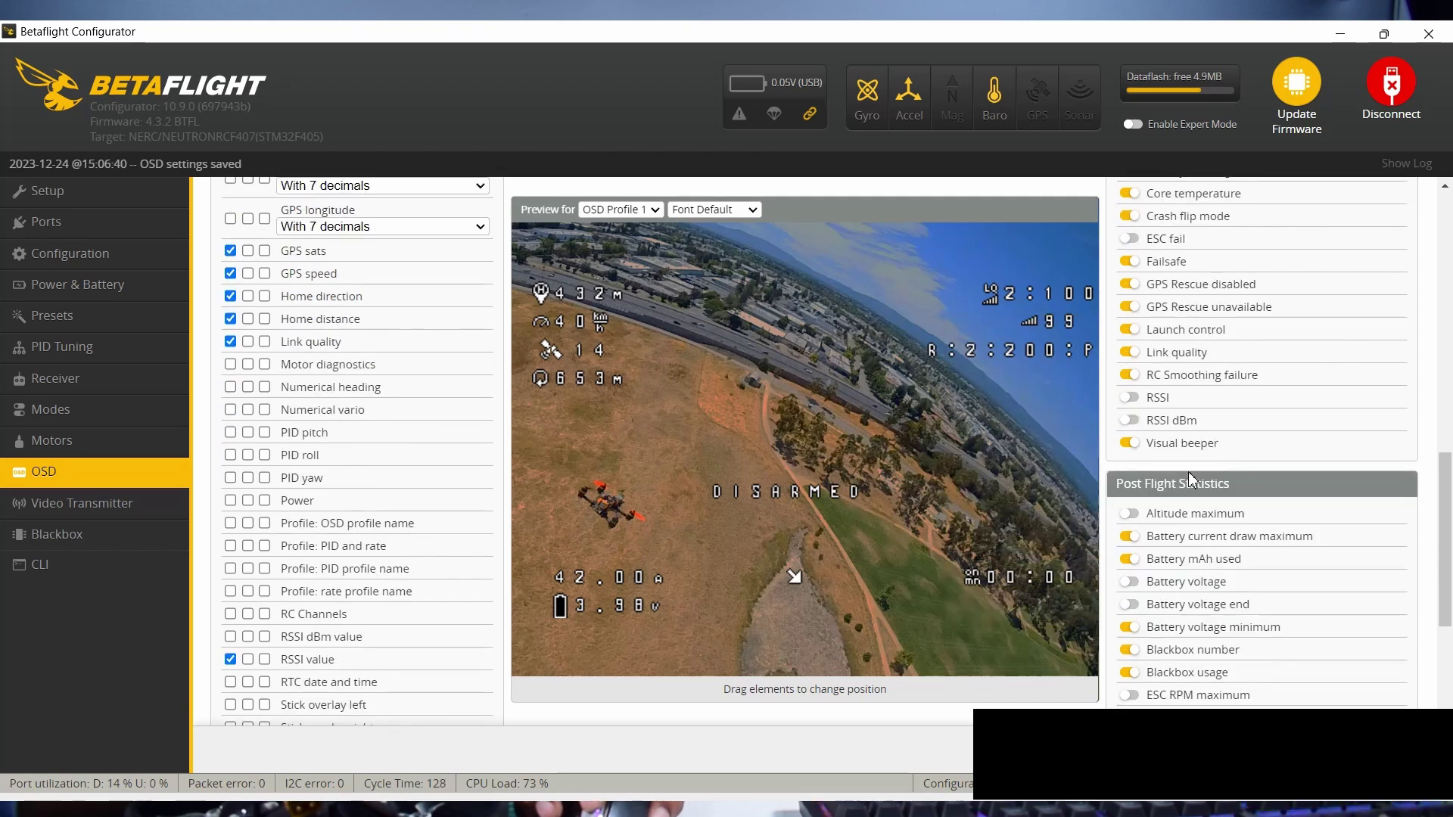
scroll(1189, 478, "down", 5)
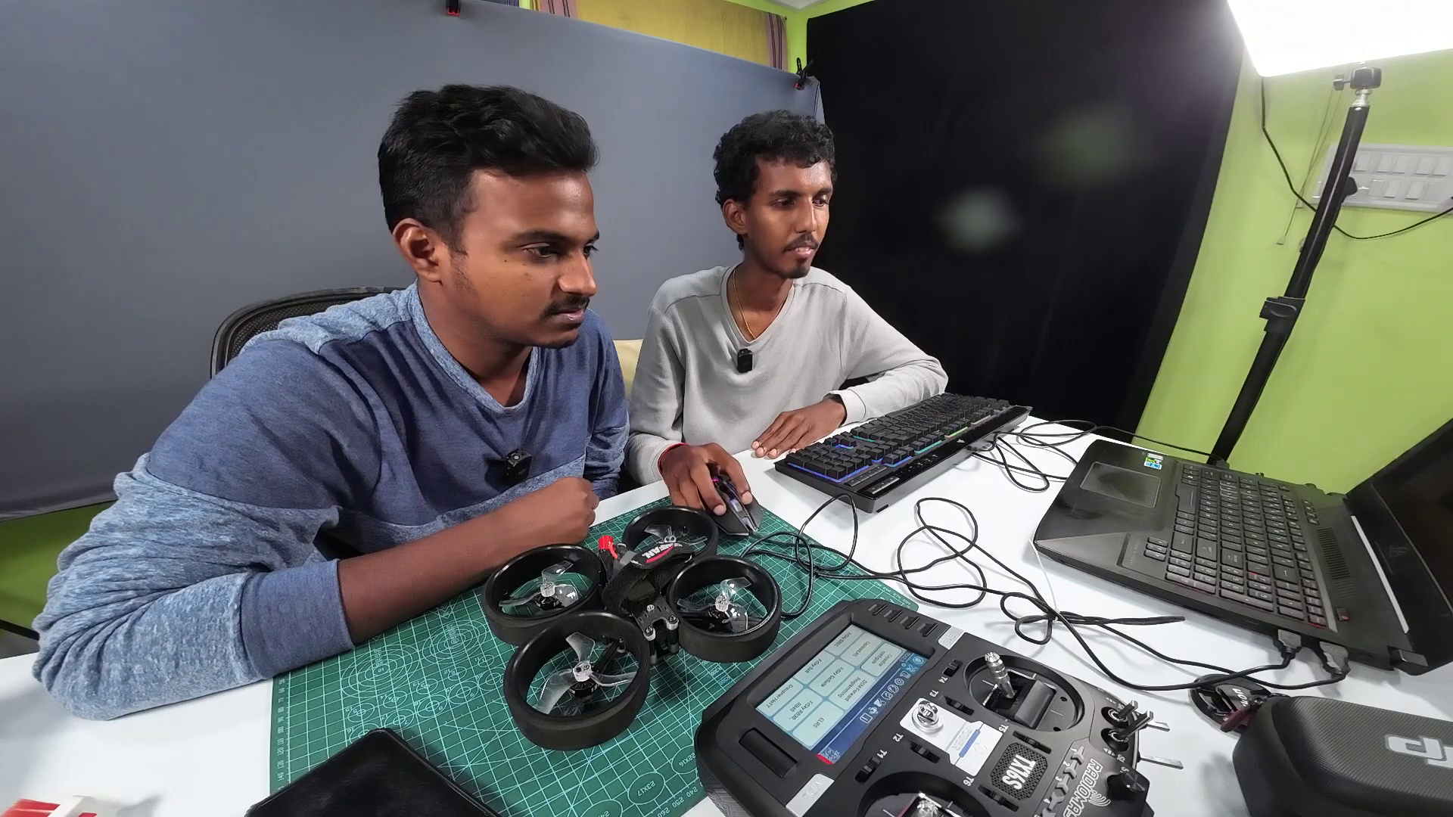
Set the video transmitter to band BOSCAM_E, Channel 2 and power 100, and save the settings.
left_click(91, 503)
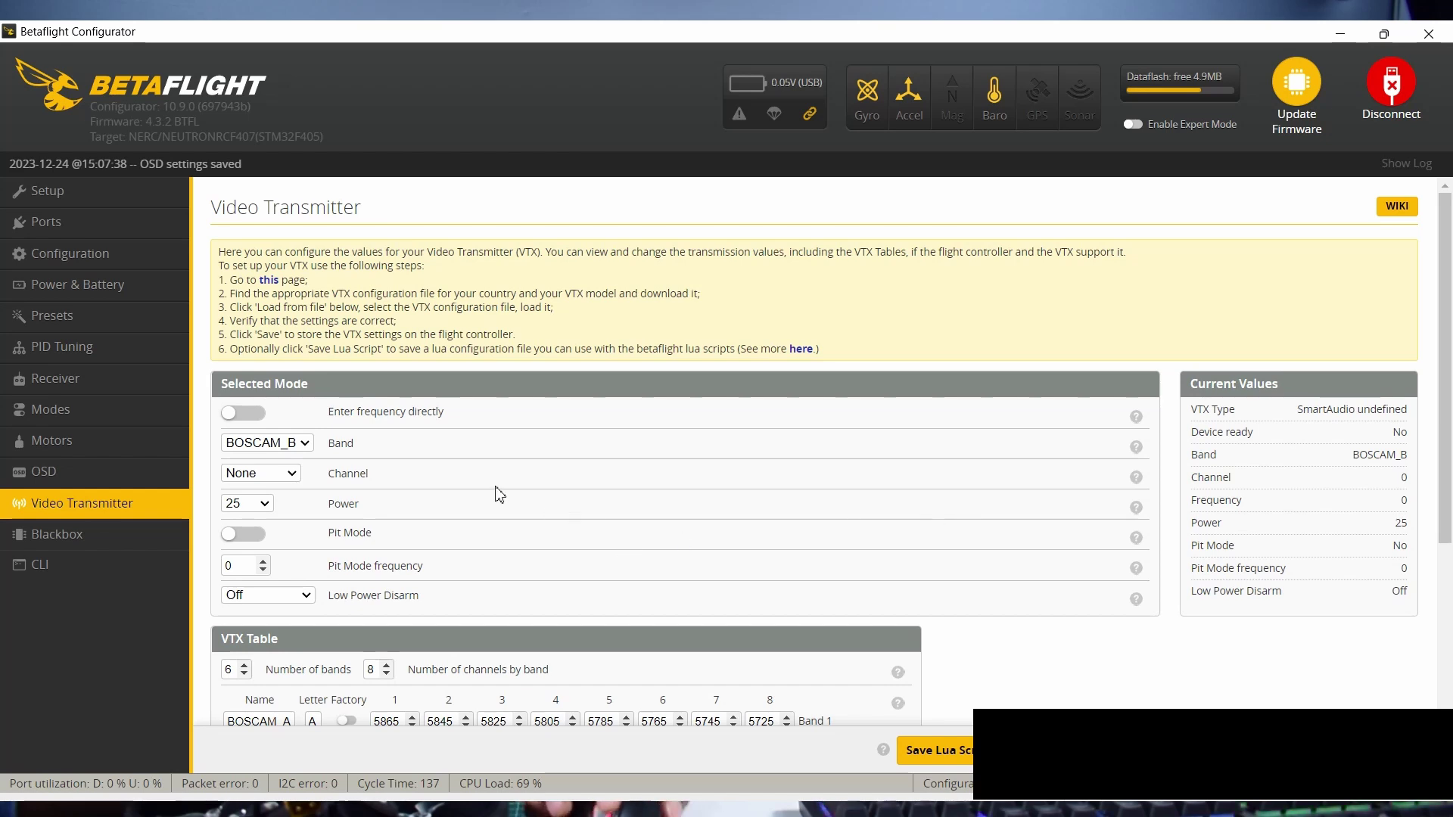
scroll(307, 367, "down", 1)
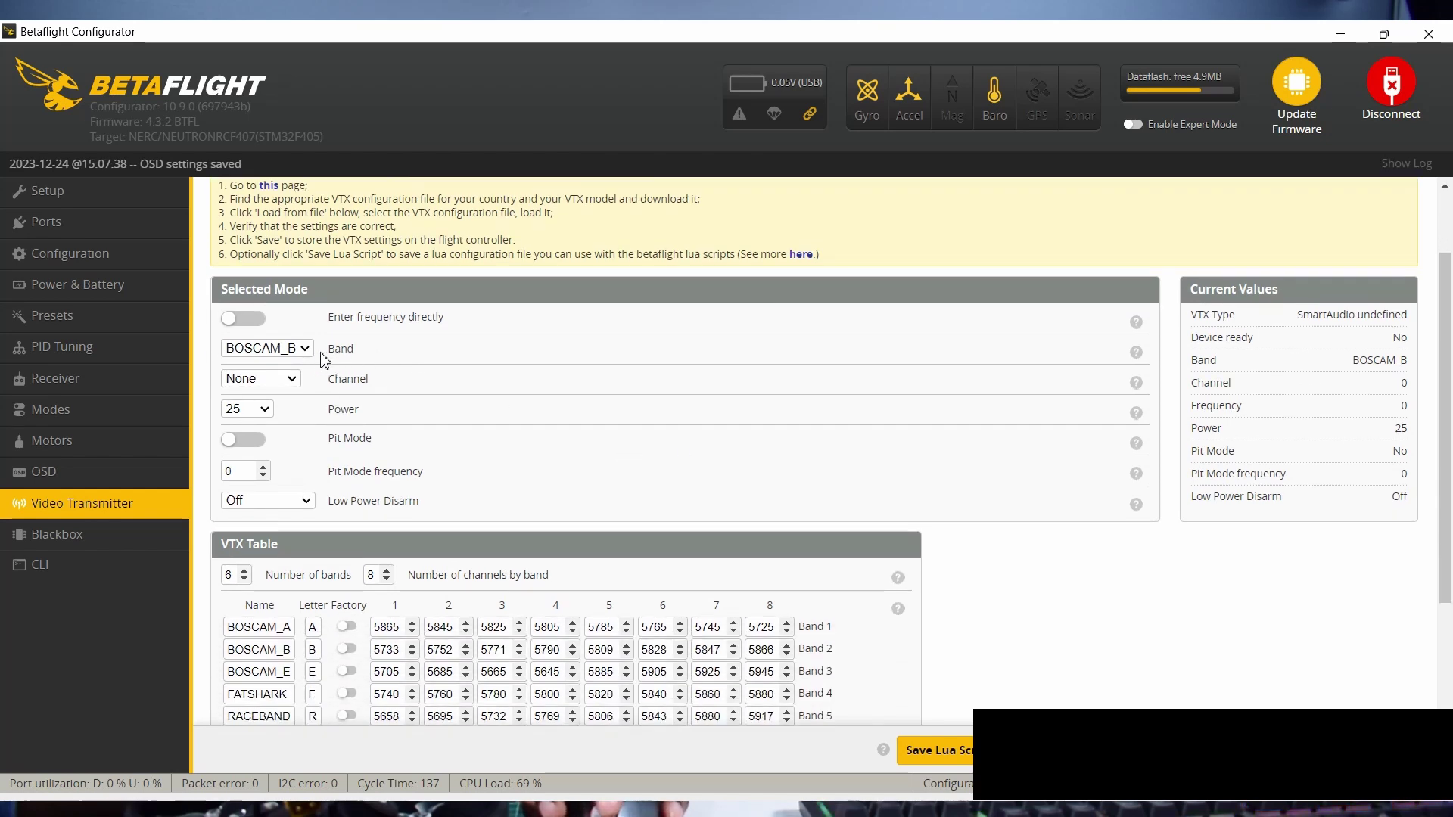
left_click(308, 350)
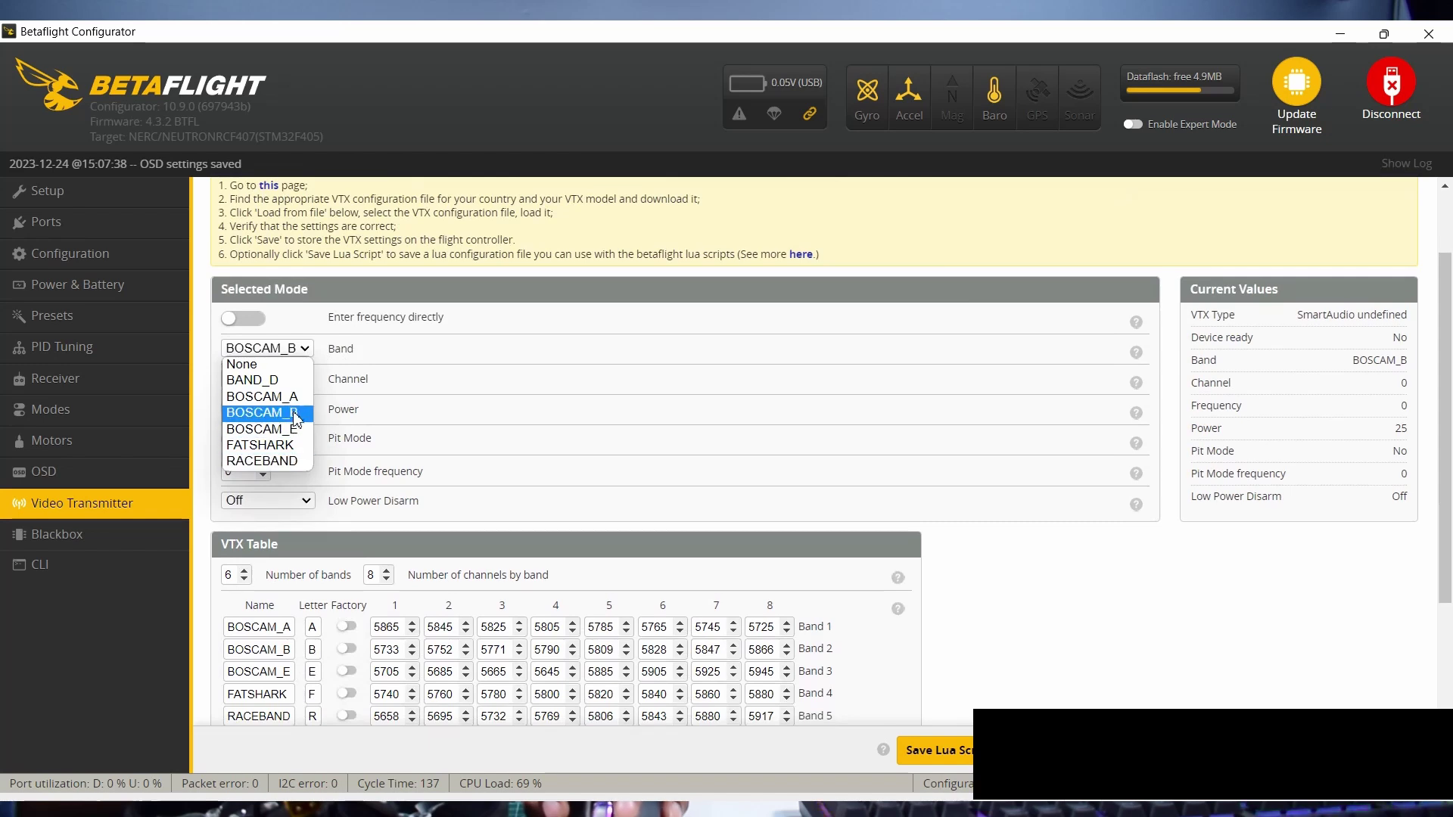
left_click(265, 428)
left_click(272, 378)
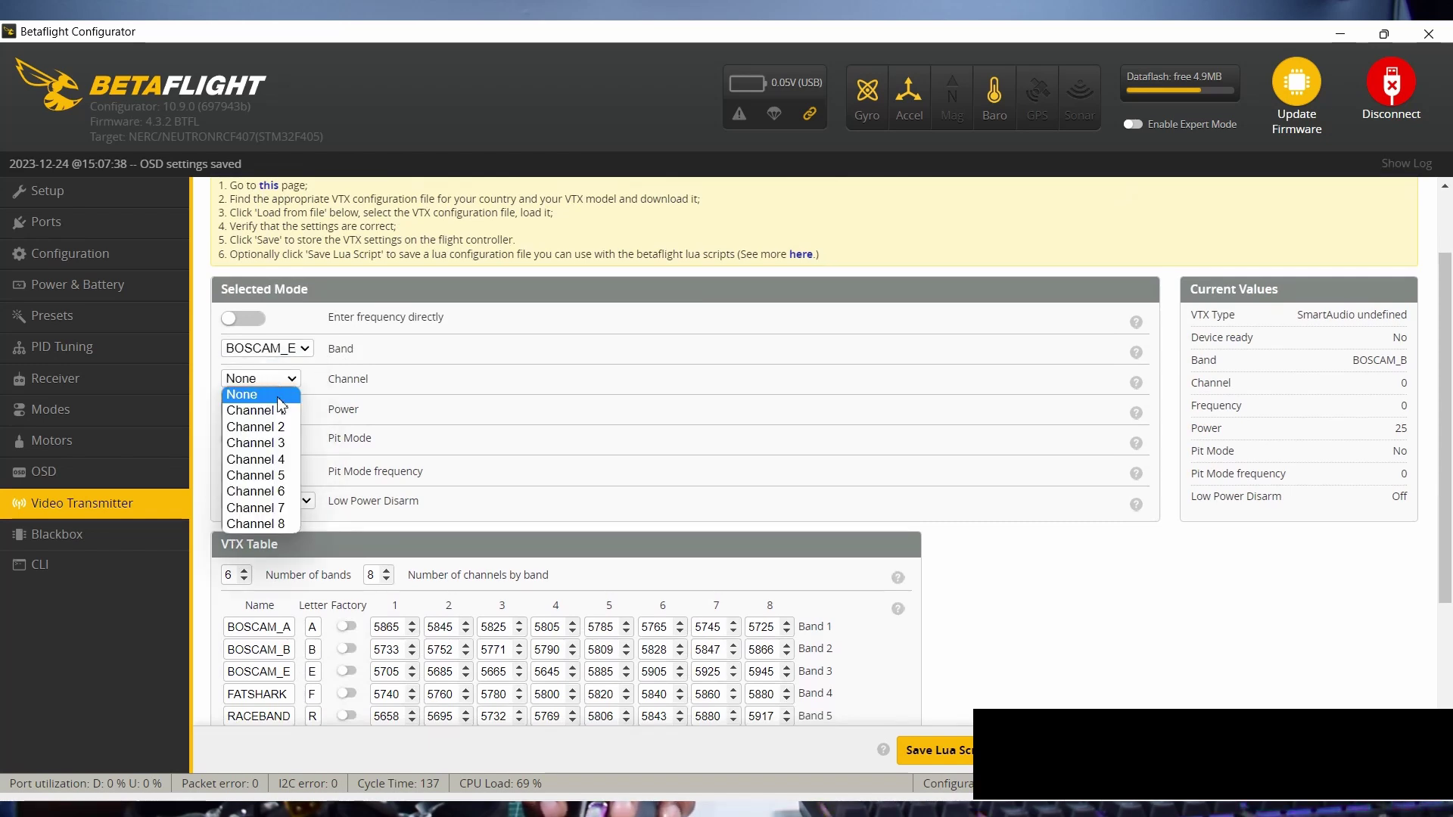
left_click(257, 427)
left_click(272, 410)
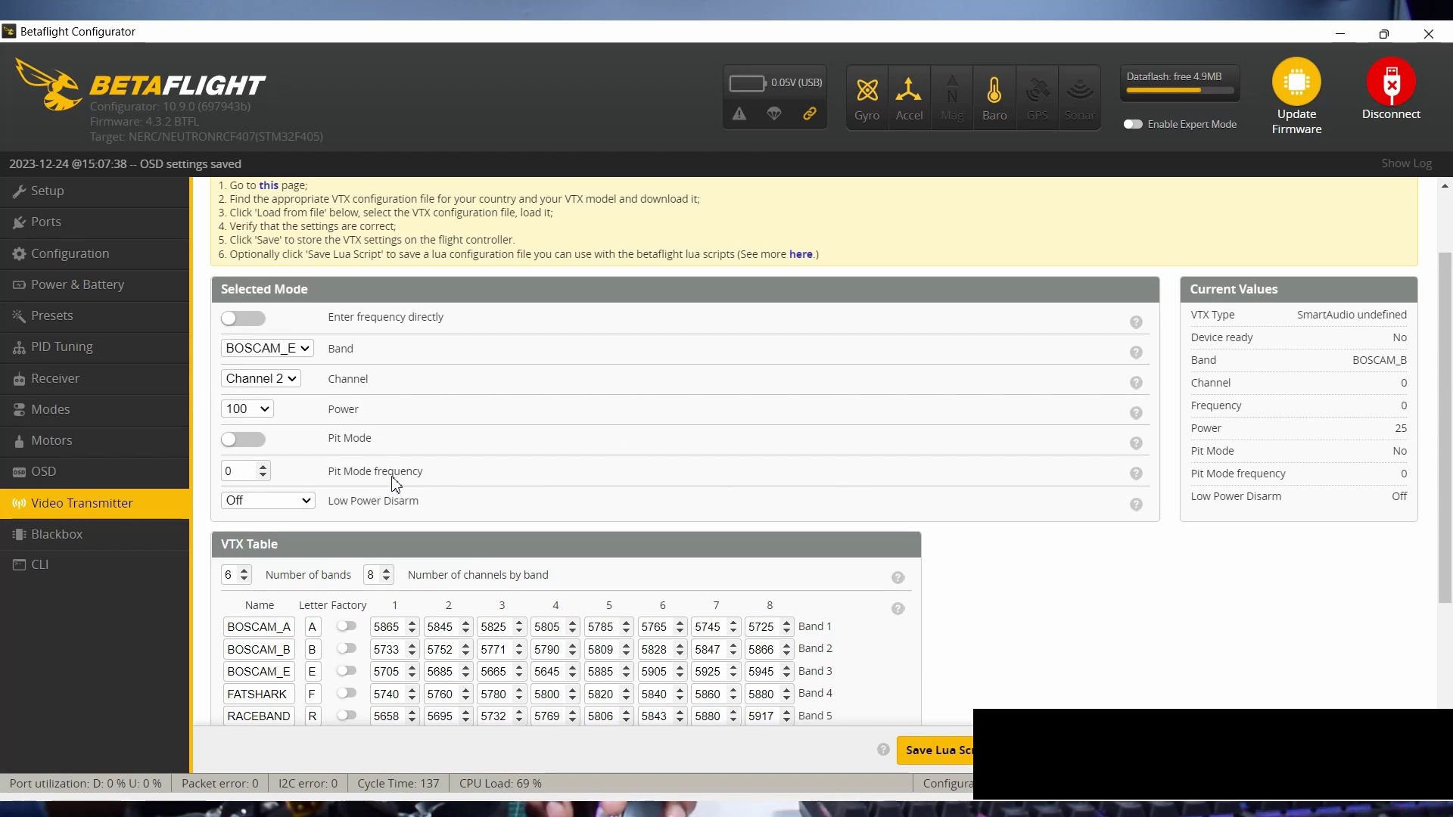
scroll(513, 380, "down", 3)
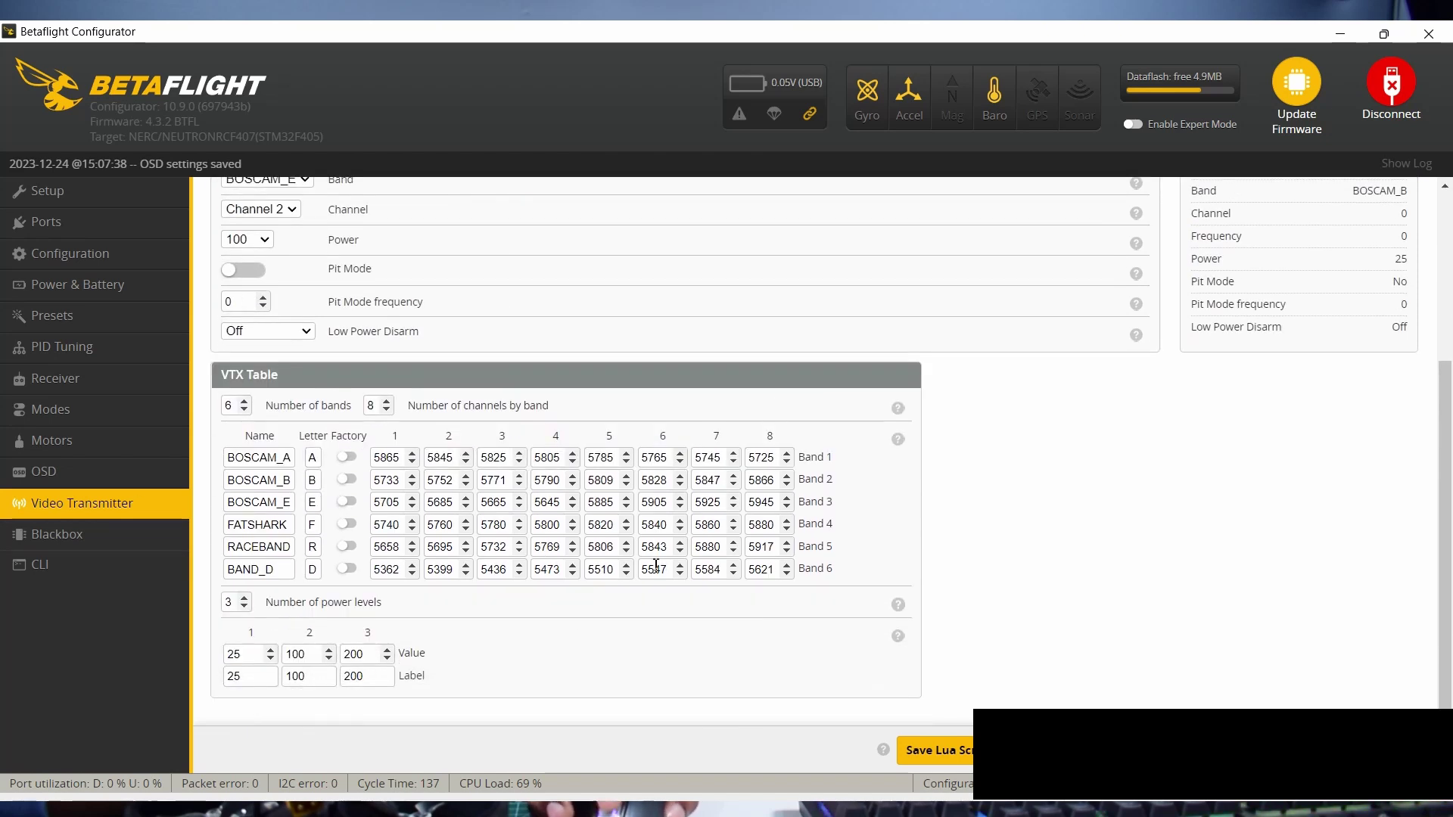
scroll(655, 566, "up", 5)
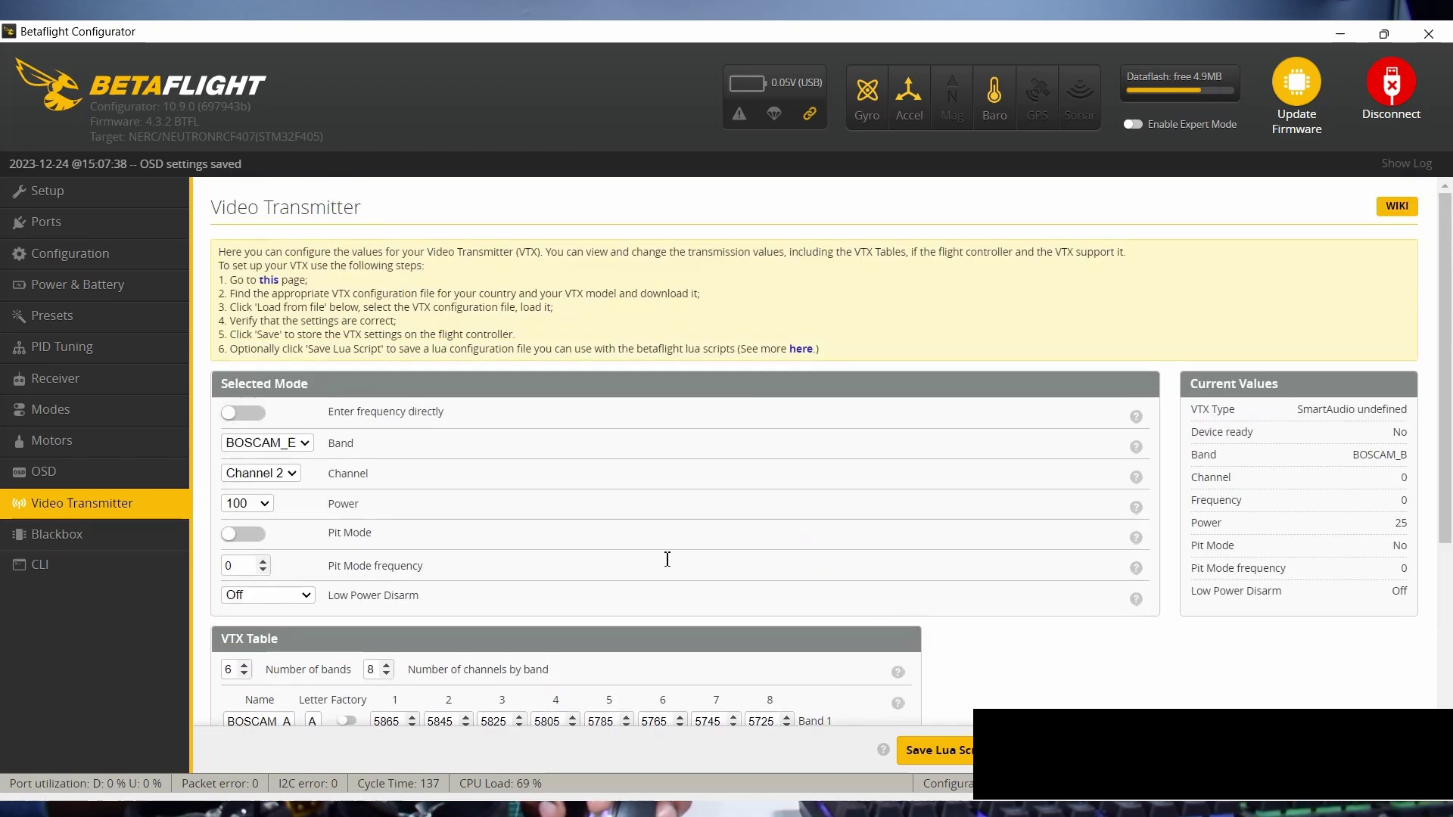
left_click(1423, 749)
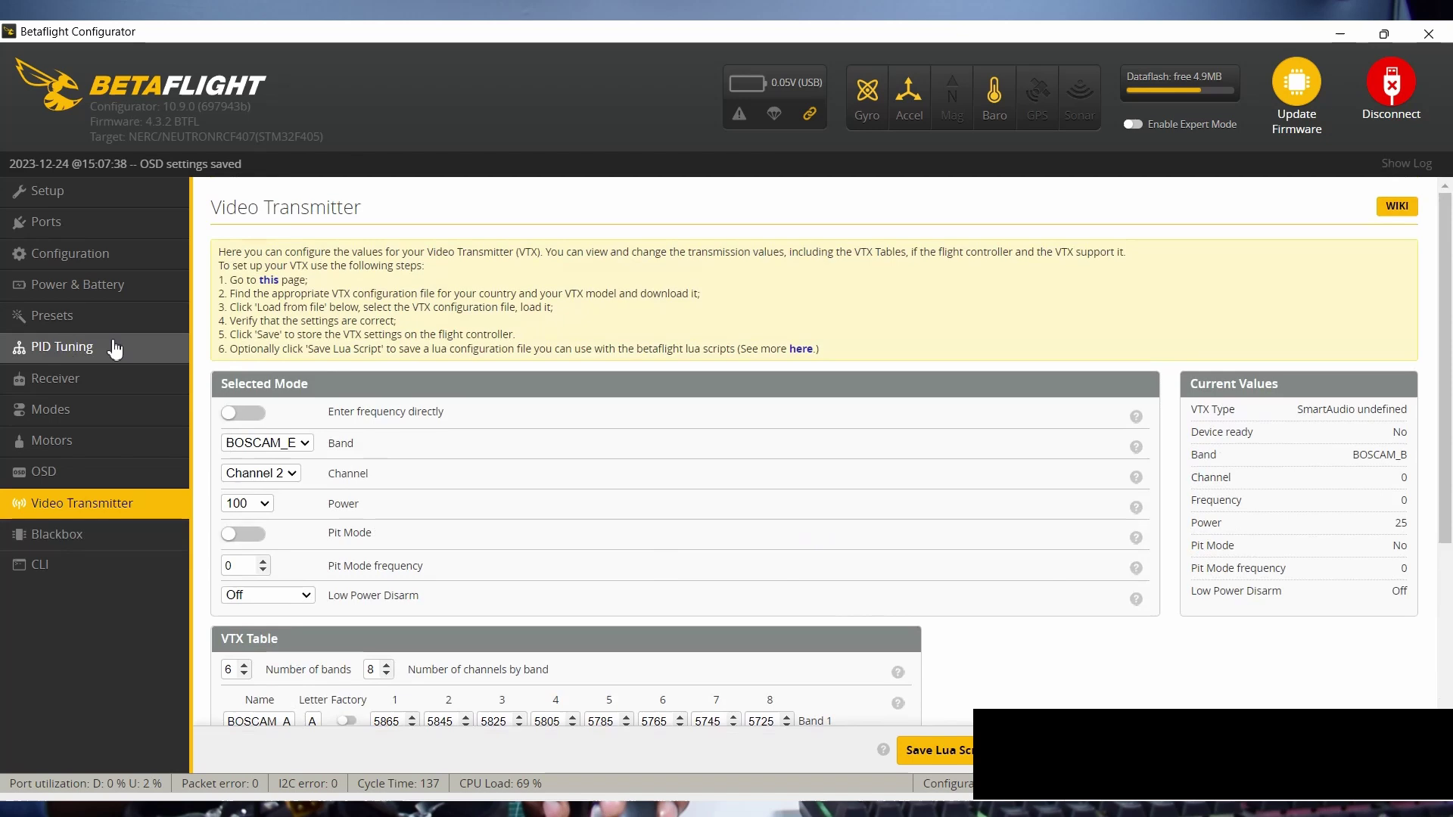
Review the Blackbox logging and onboard dataflash settings, and open the flight controller's command-line interface.
left_click(103, 531)
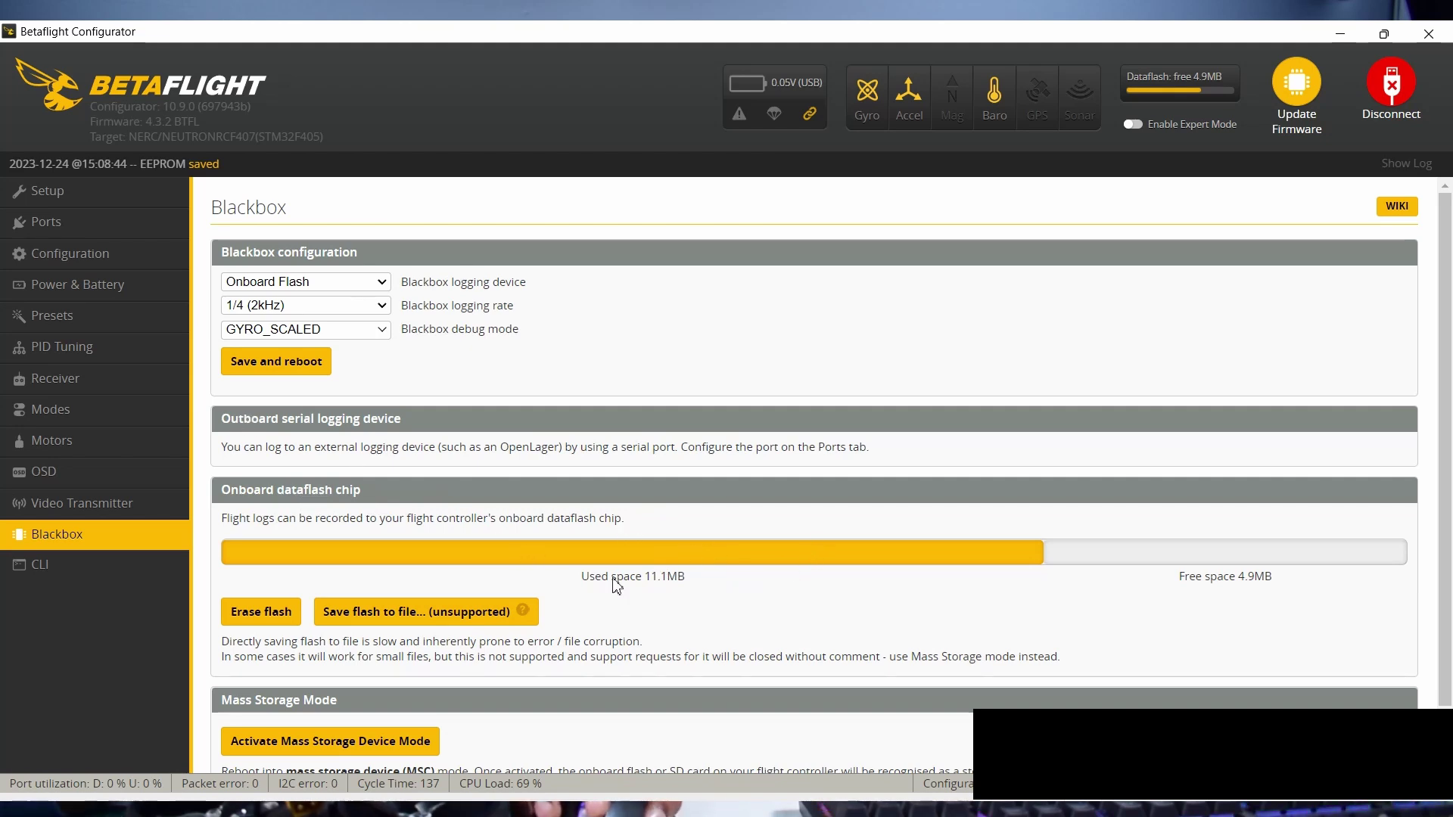
scroll(352, 573, "down", 1)
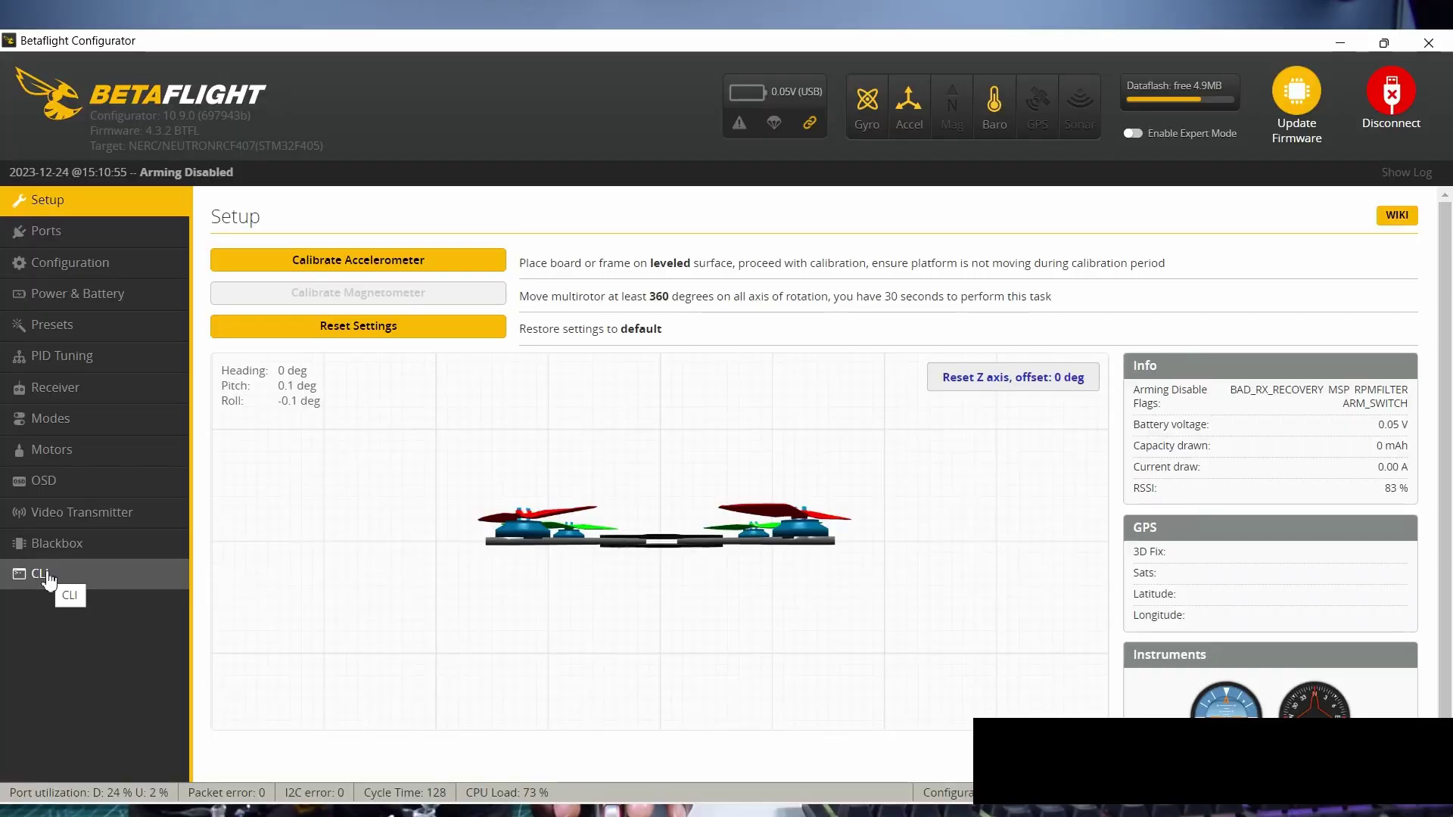
left_click(46, 572)
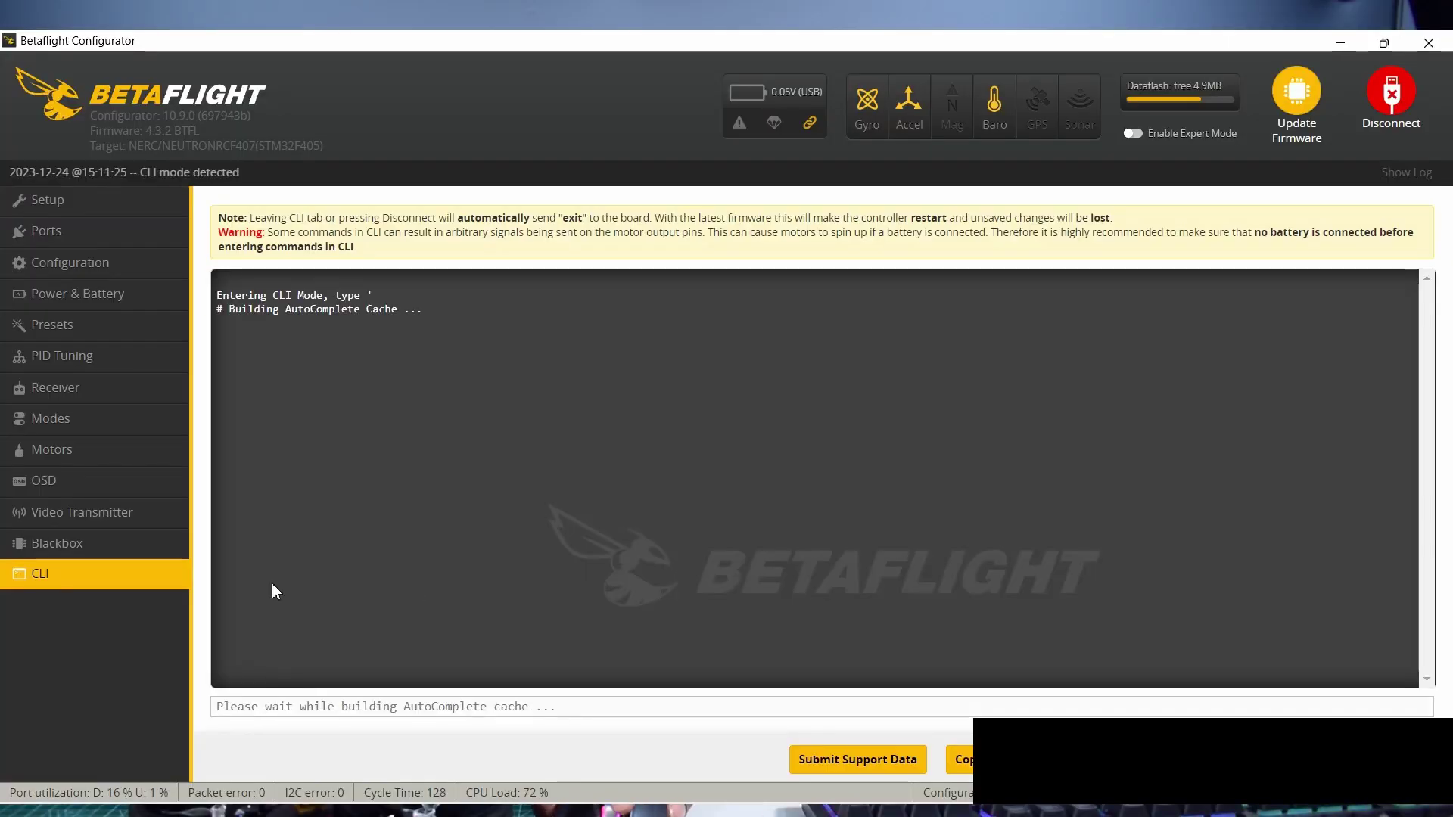